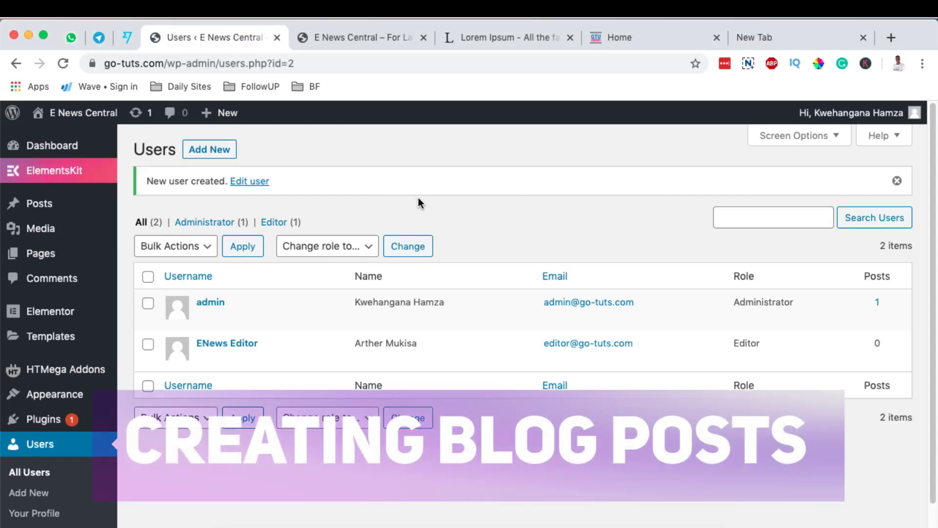
Create a new post titled 'The Editor Who Throws Monthly Karaoke Nights', removing the extra words 'THEY SEEM COOL'
mouse_move(42, 203)
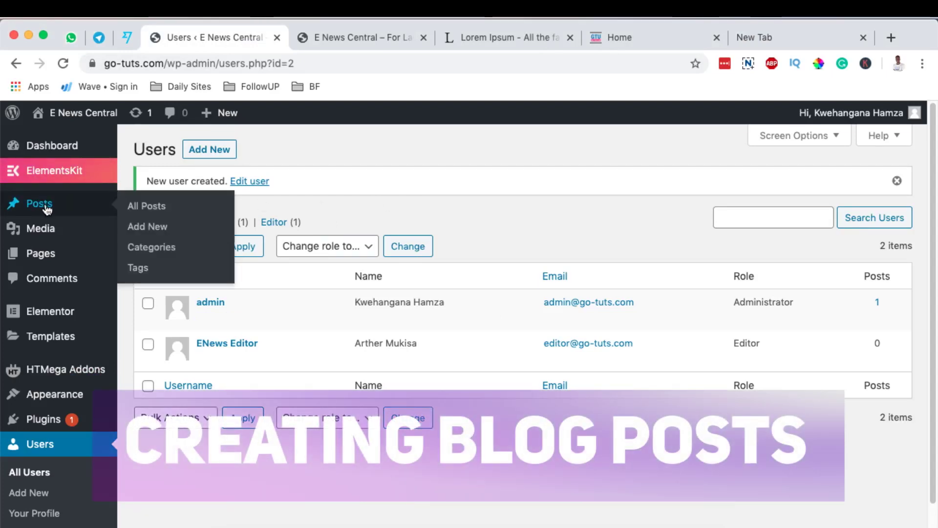
click(154, 225)
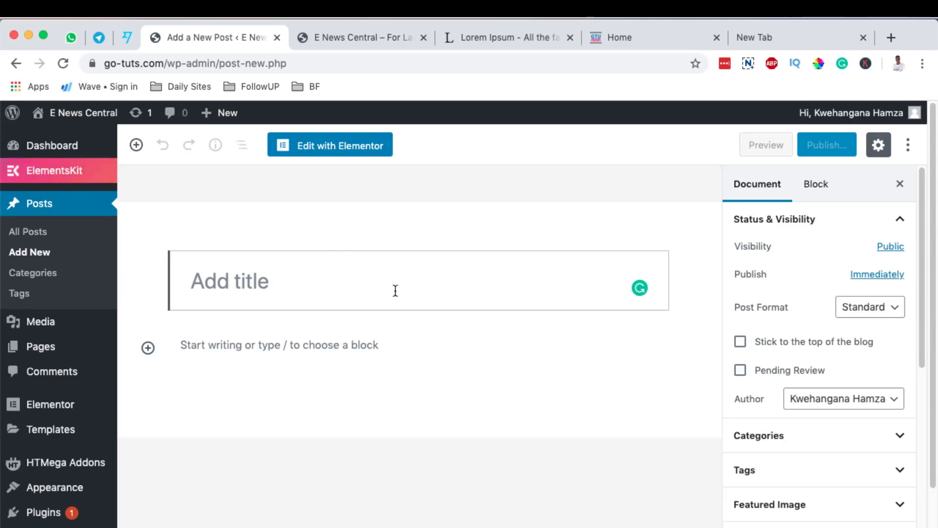
text(THEY SEEM COOL The Editor Who Throws Monthly Karaoke Nights)
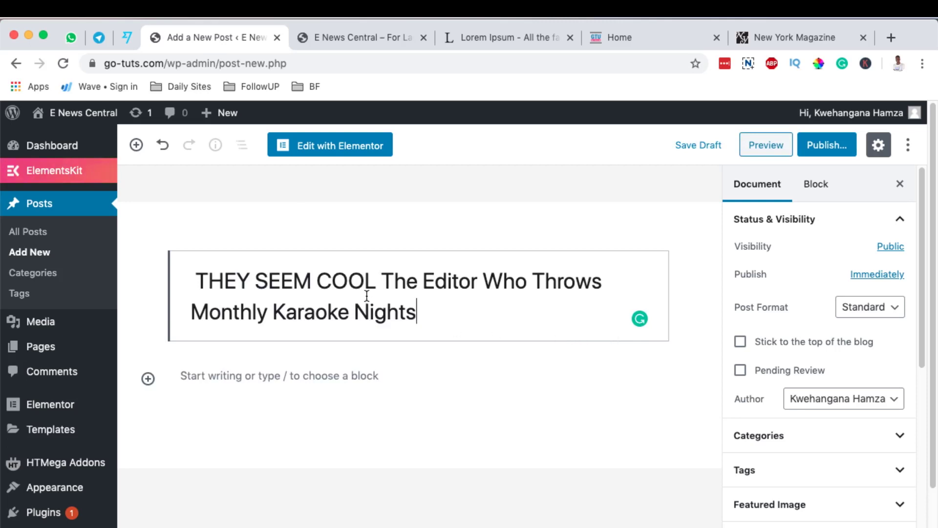
drag(381, 282, 190, 281)
key(BackSpace)
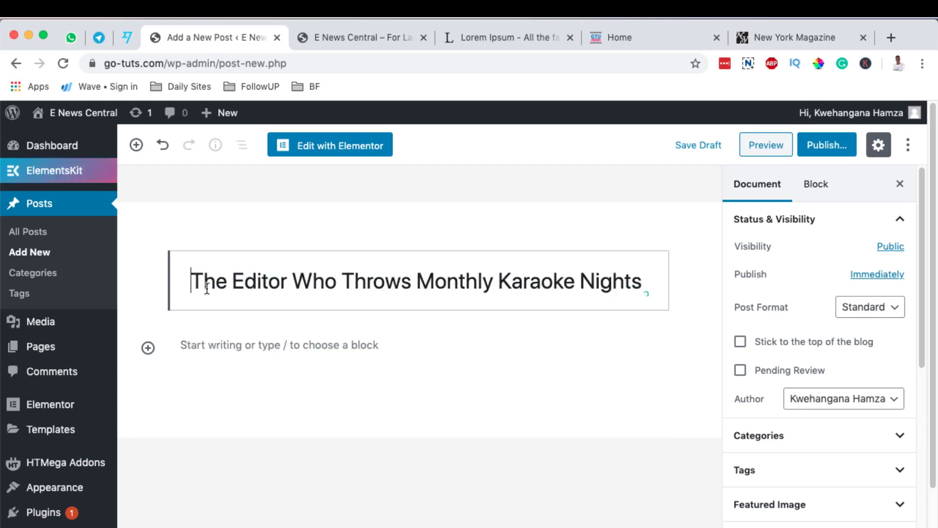
Copy the 'What is Lorem Ipsum?' passages from lipsum.com and head back to the WordPress post
click(278, 349)
click(452, 37)
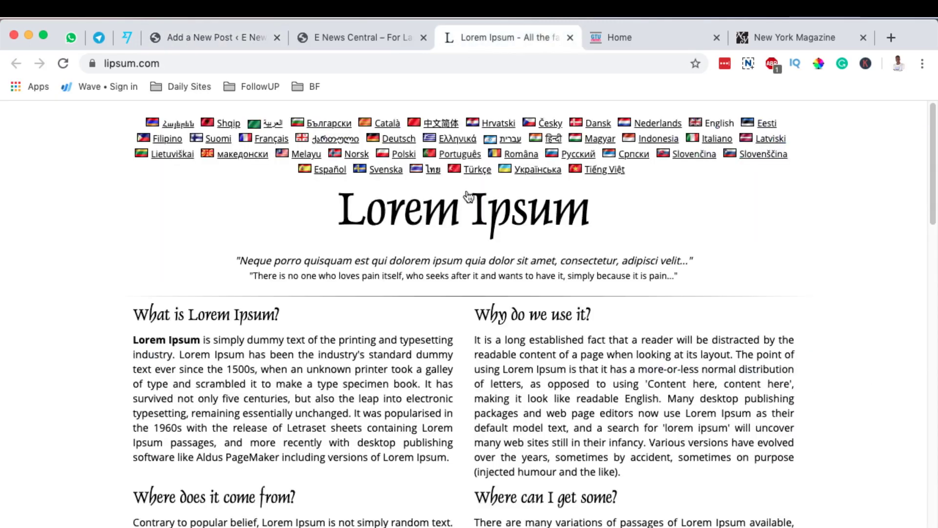
scroll(167, 329, down, 4)
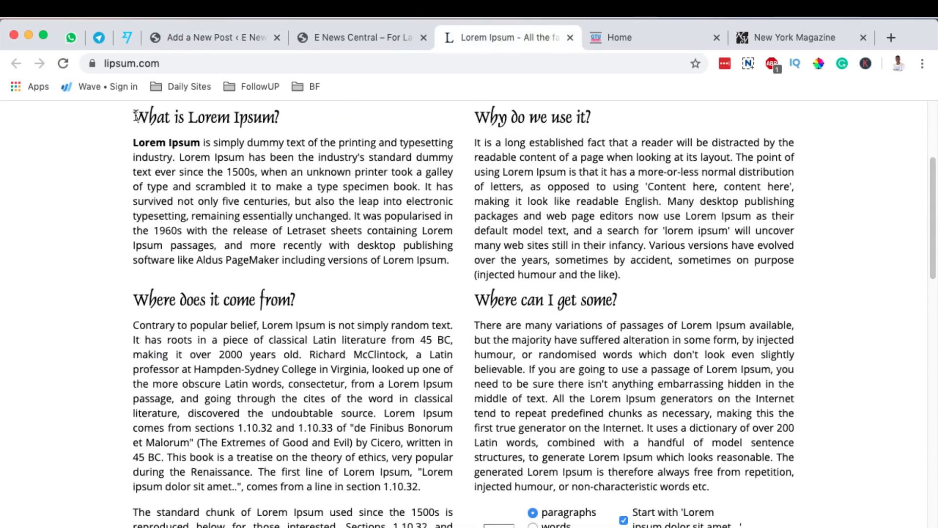
drag(134, 116, 446, 208)
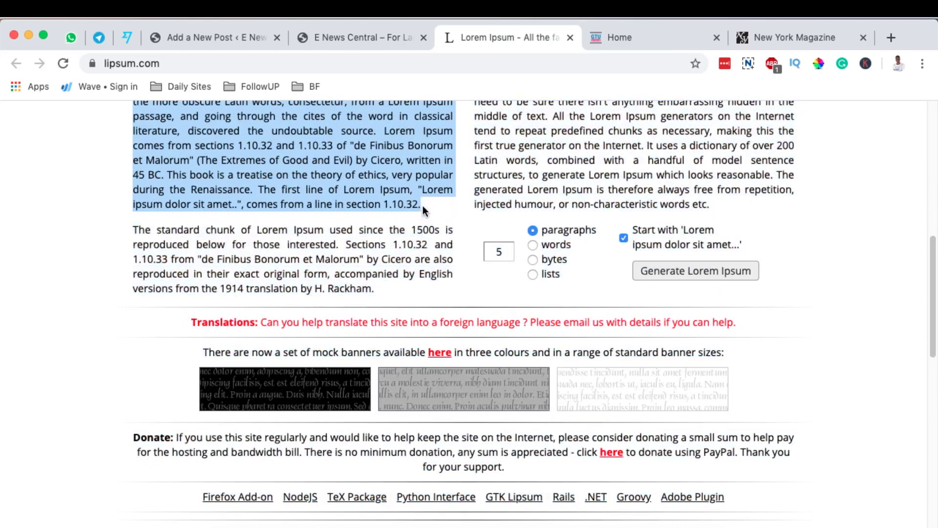
click(321, 30)
Paste the Lorem Ipsum headings and paragraphs into the post body and look over the result
click(244, 34)
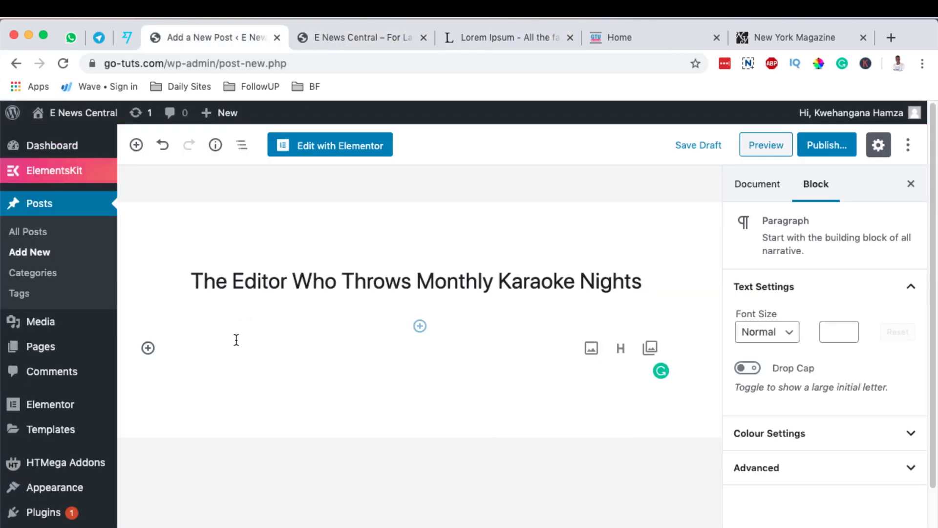
key(super+v)
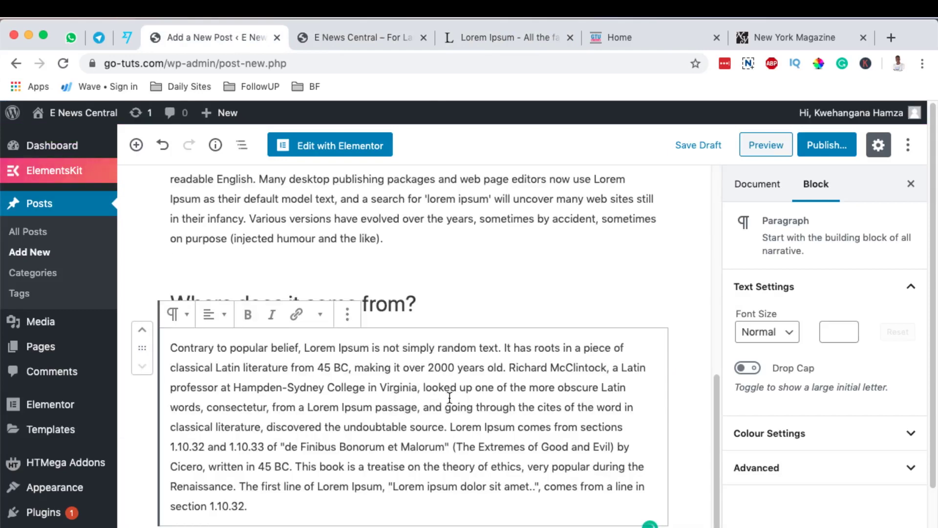
click(349, 238)
scroll(398, 295, up, 5)
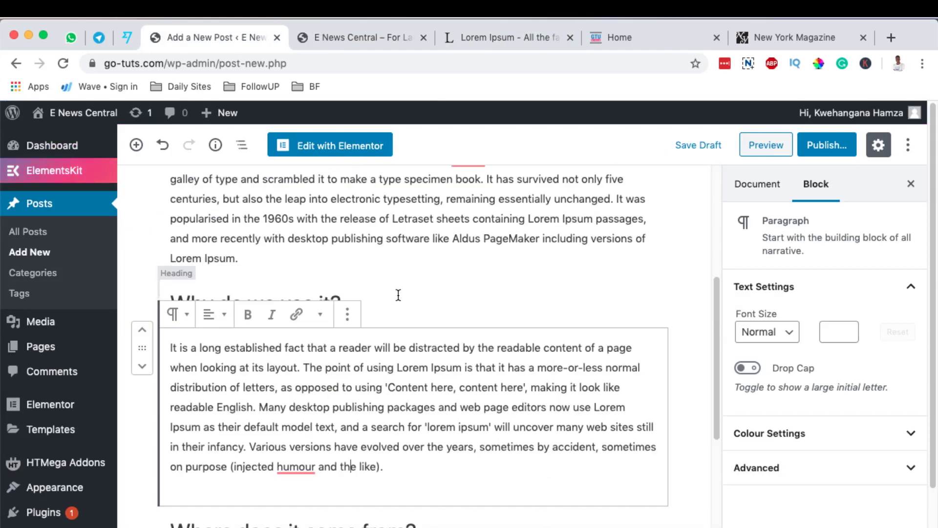
scroll(399, 295, up, 2)
click(300, 309)
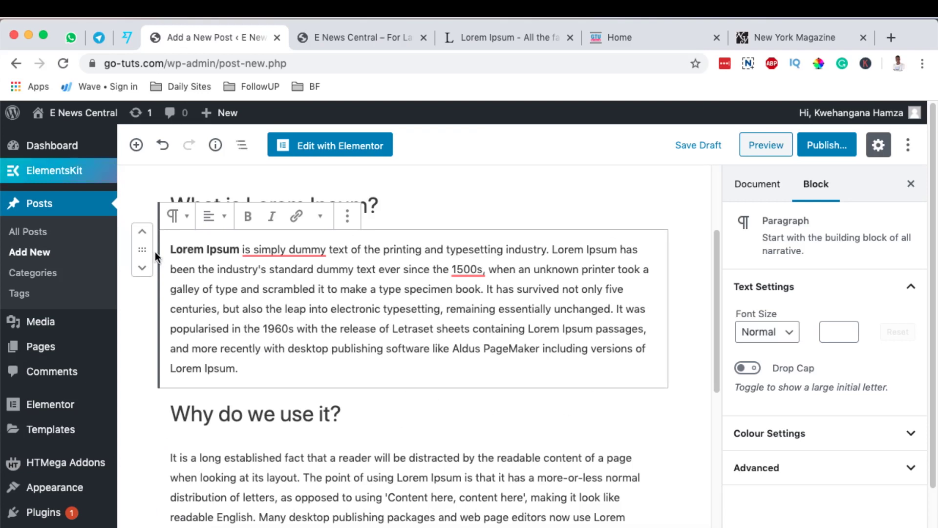
scroll(377, 323, up, 2)
scroll(377, 320, down, 5)
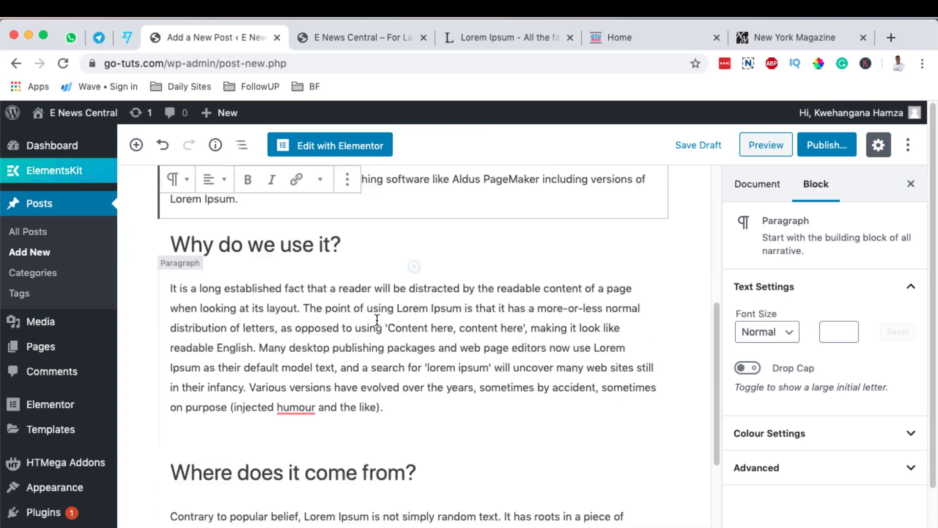
Insert an image block below 'Why do we use it?' with the laptop photo from Desktop > News Blog
click(414, 267)
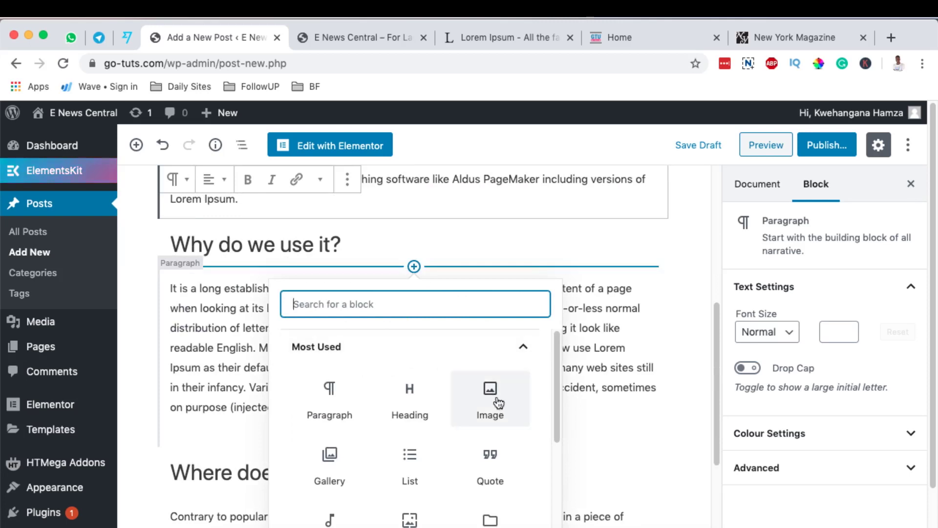
click(489, 400)
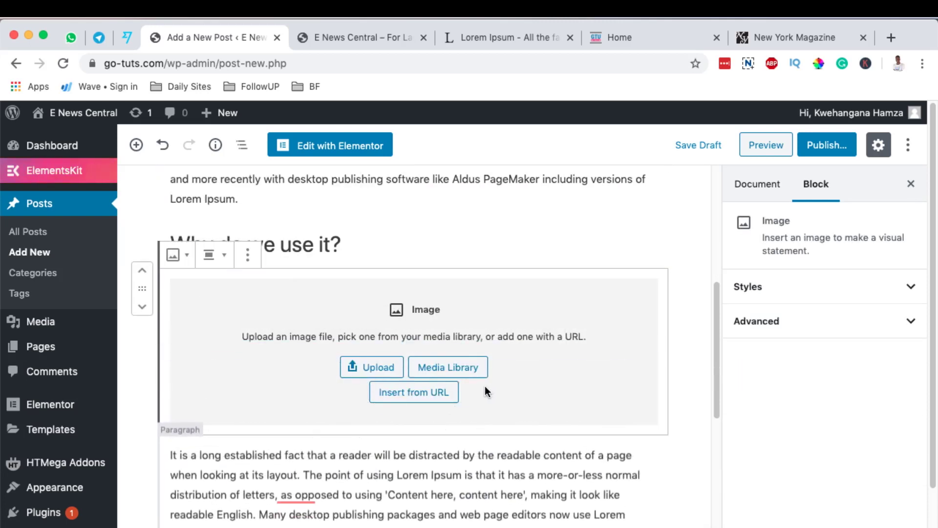
click(461, 373)
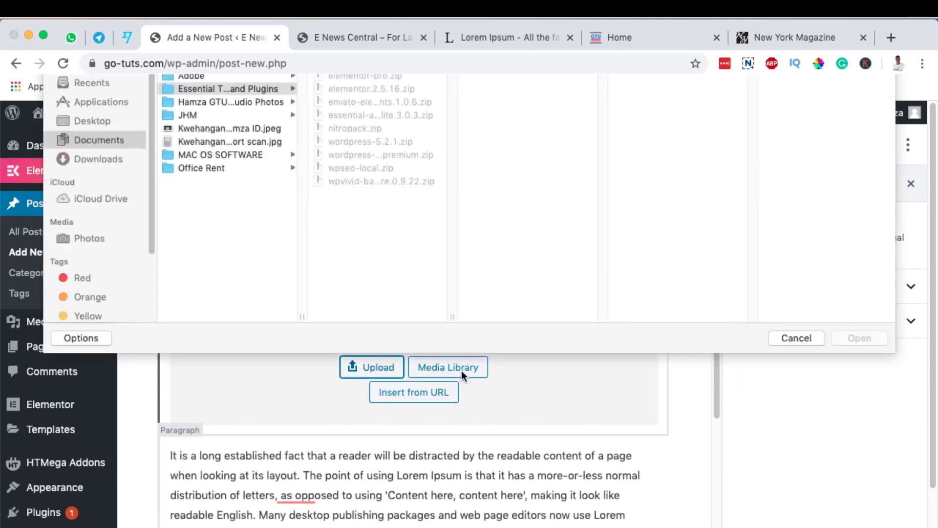
click(204, 192)
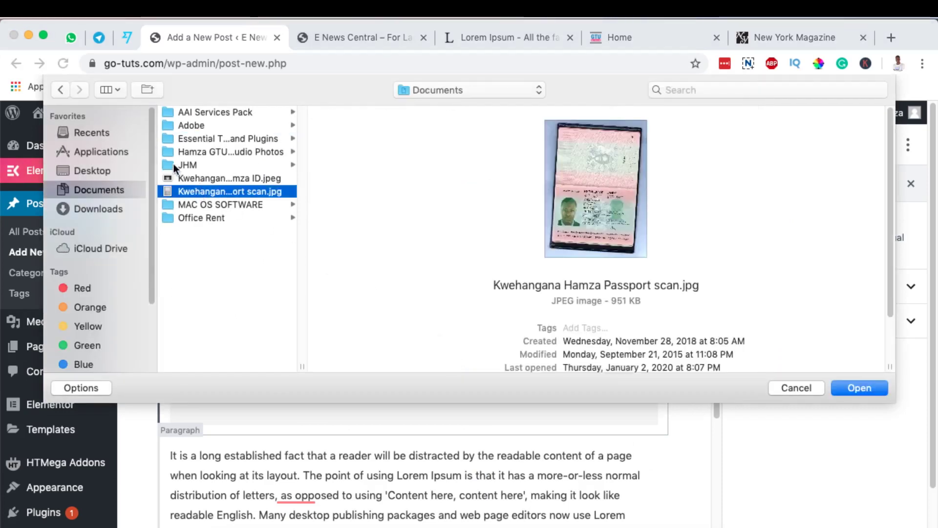
click(229, 165)
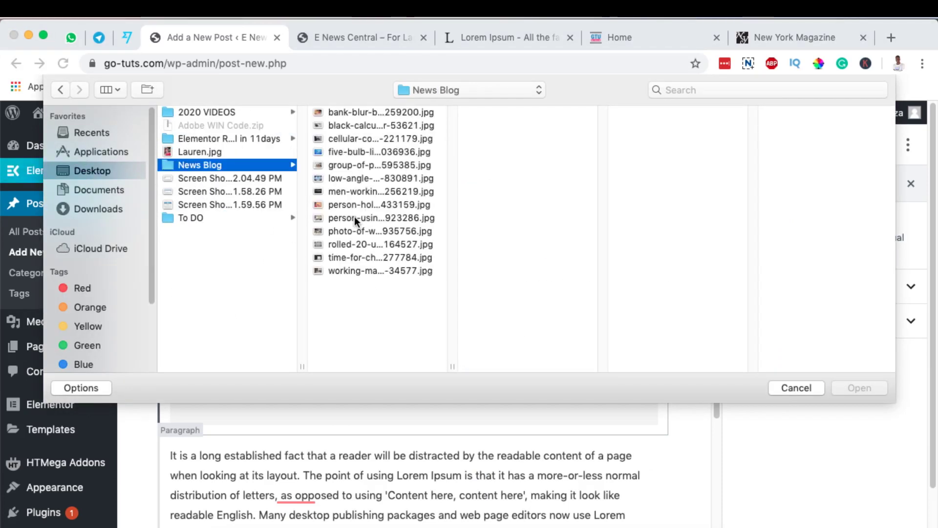
click(357, 218)
click(865, 391)
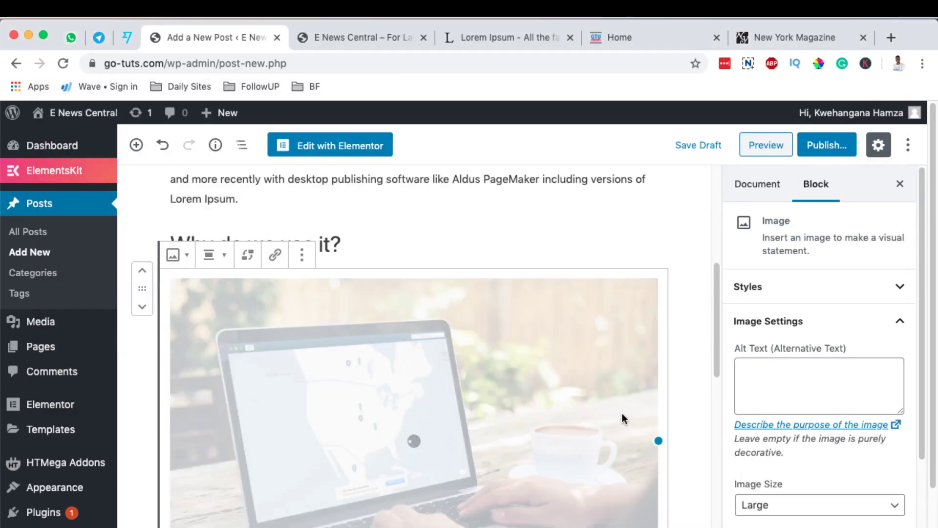
Keep the laptop photo at Large size and resize it down to 678 × 451
scroll(622, 419, down, 2)
scroll(818, 406, down, 3)
click(782, 390)
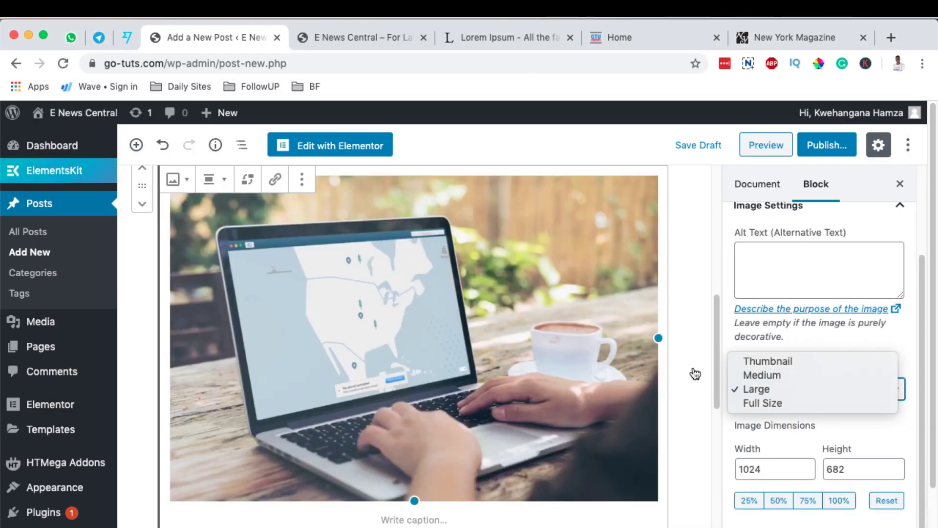
click(659, 340)
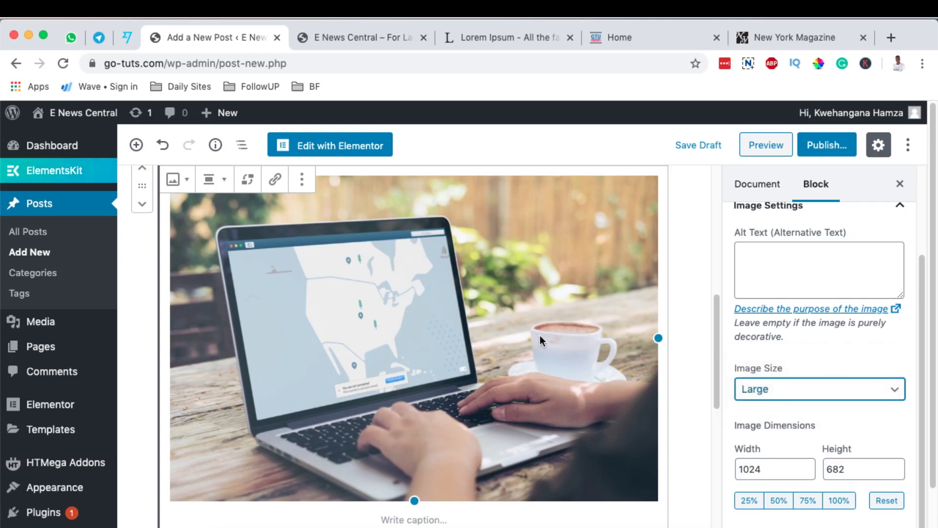
mouse_move(658, 338)
mouse_down()
mouse_move(391, 335)
mouse_move(632, 329)
mouse_move(687, 356)
mouse_move(667, 360)
mouse_move(667, 341)
mouse_up()
scroll(531, 461, down, 1)
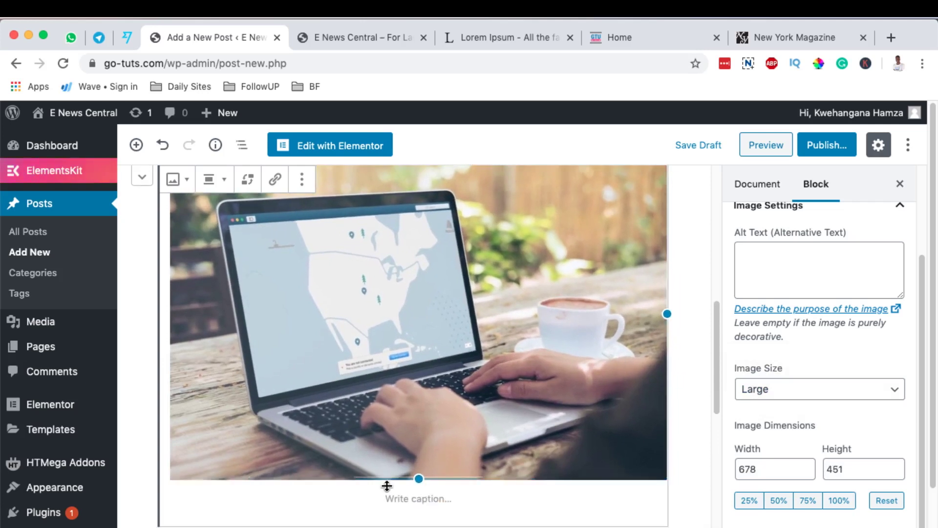
Caption the laptop photo 'Digital Nomads'
click(419, 496)
scroll(425, 498, down, 1)
text(W)
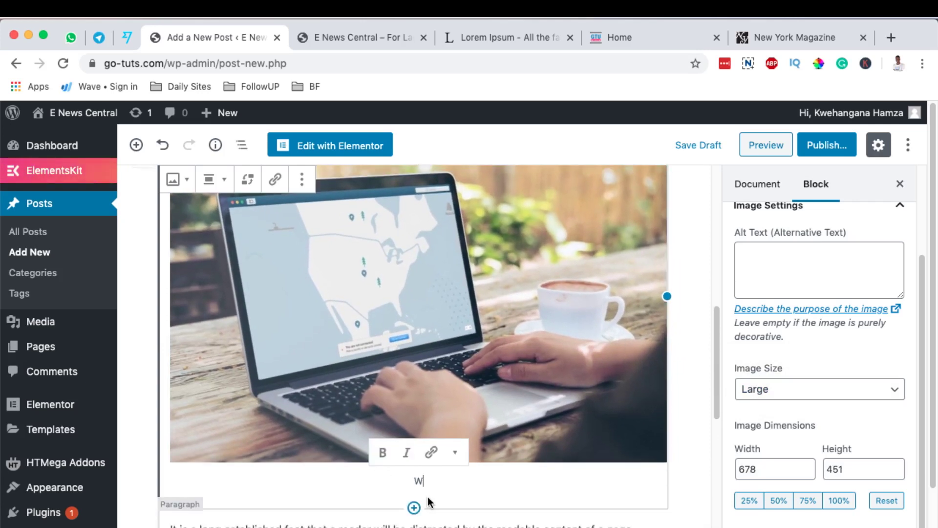
key(BackSpace)
text(D)
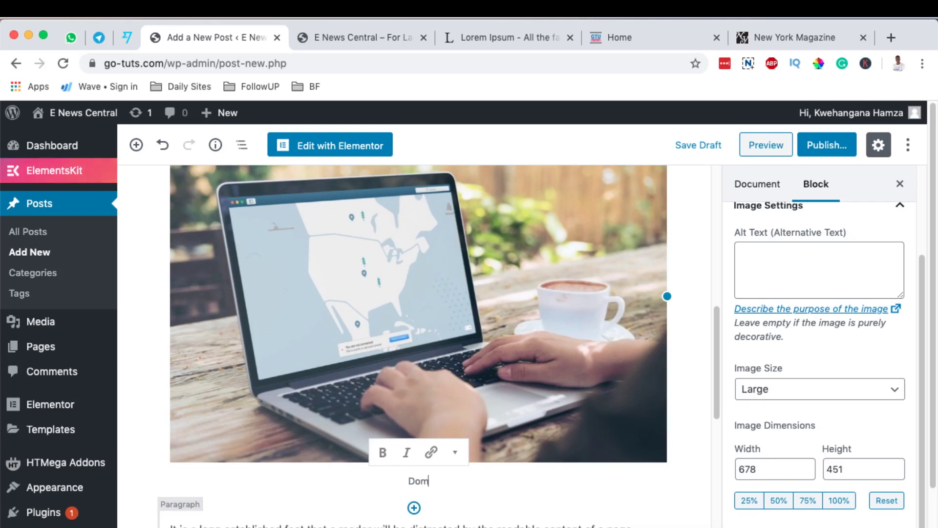
text(igital Dome)
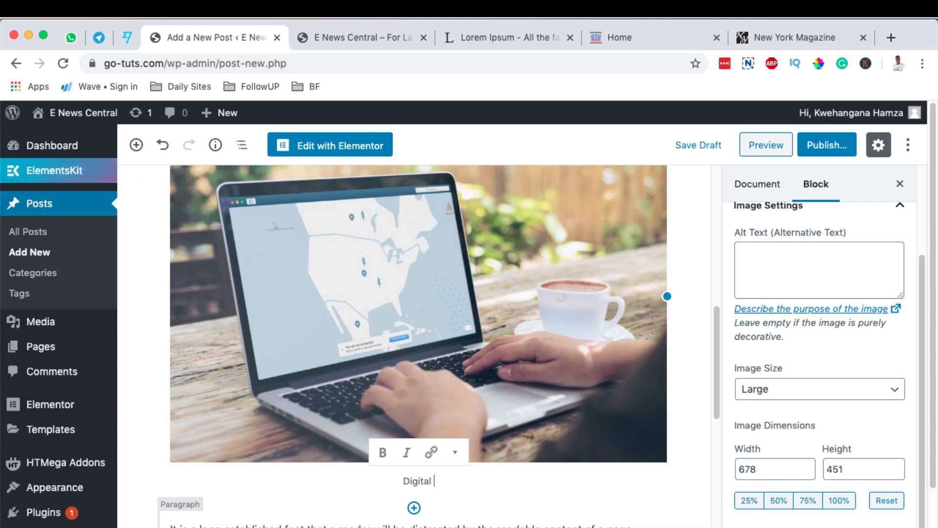
key(BackSpace)
key(BackSpace)
key(BackSpace)
key(BackSpace)
text(Nomads)
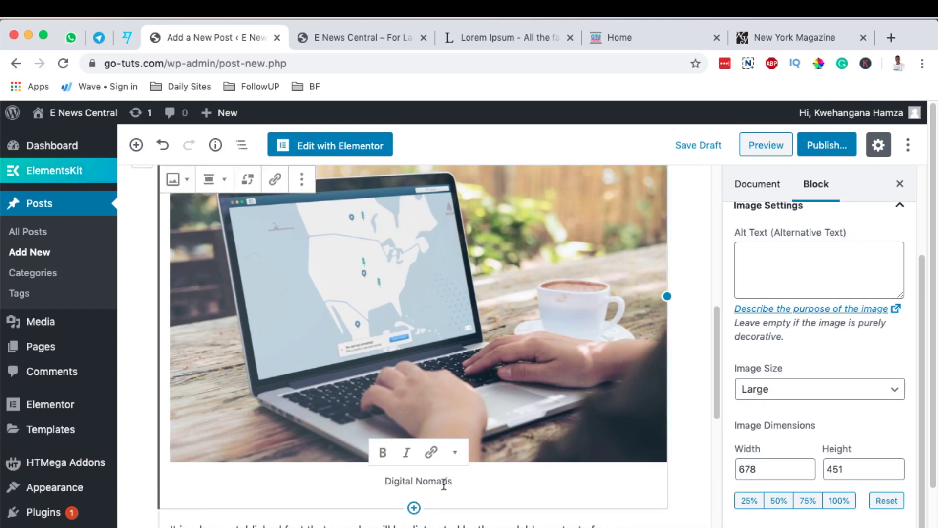
scroll(439, 494, up, 10)
Select a phrase in the opening paragraph and try adding a link, then dismiss the link entry
scroll(453, 396, down, 1)
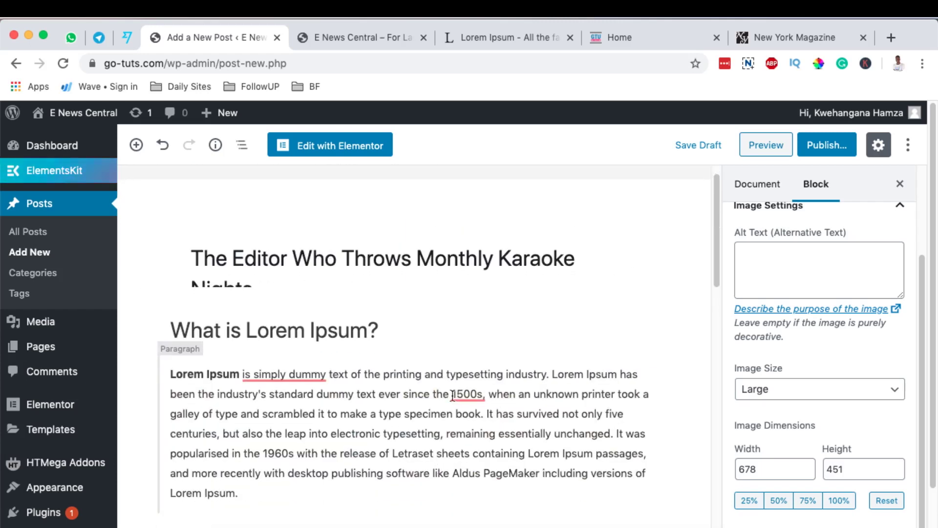
drag(329, 405, 484, 413)
click(332, 432)
drag(254, 413, 332, 410)
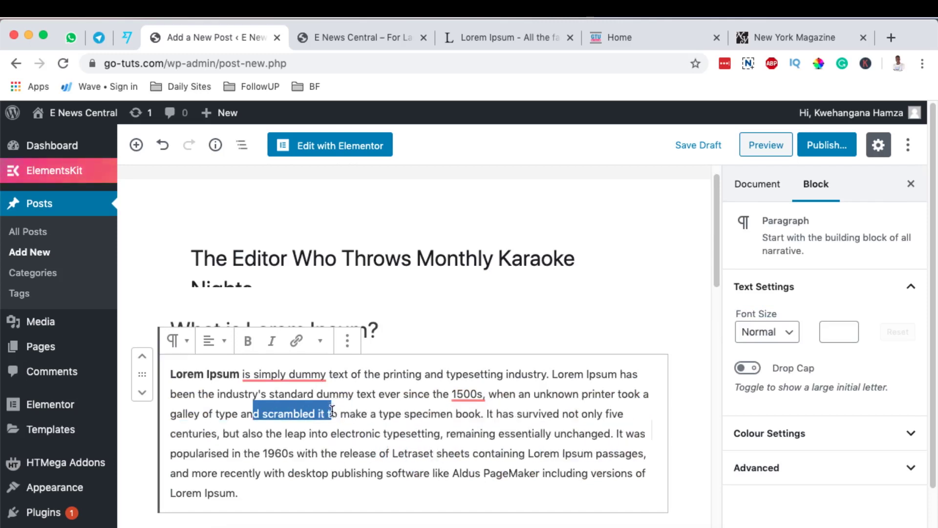
click(297, 342)
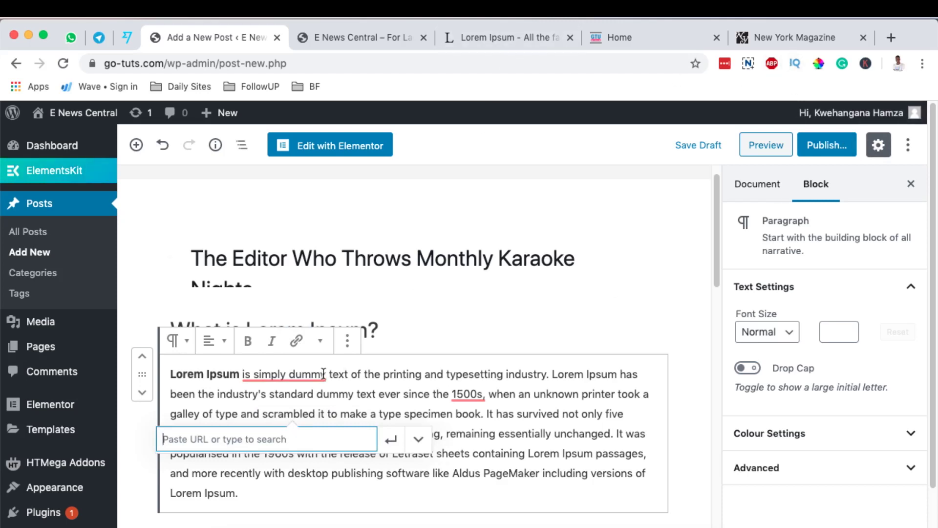
click(491, 439)
Make the Sydney College passage under 'Where does it come from?' bold, with italics toggled back off
scroll(382, 381, down, 10)
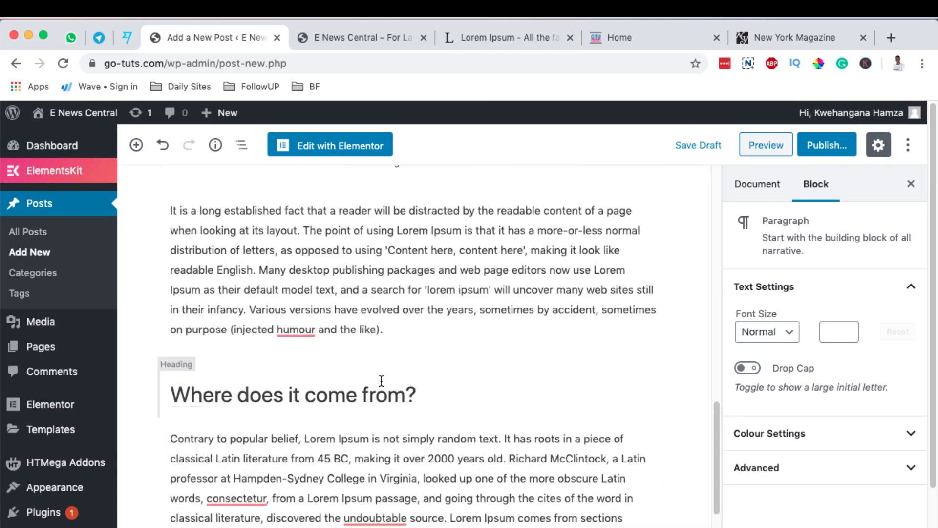
scroll(381, 380, down, 3)
drag(289, 350, 420, 366)
click(248, 275)
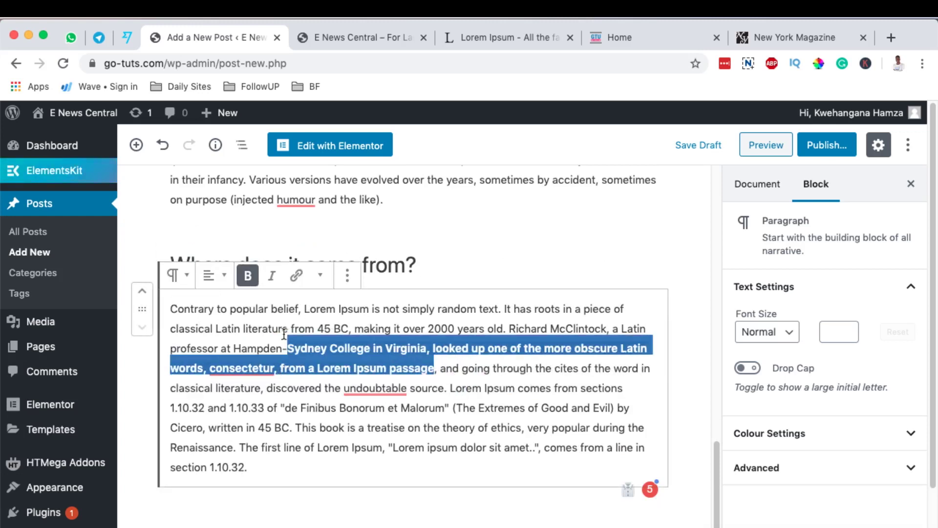
click(271, 275)
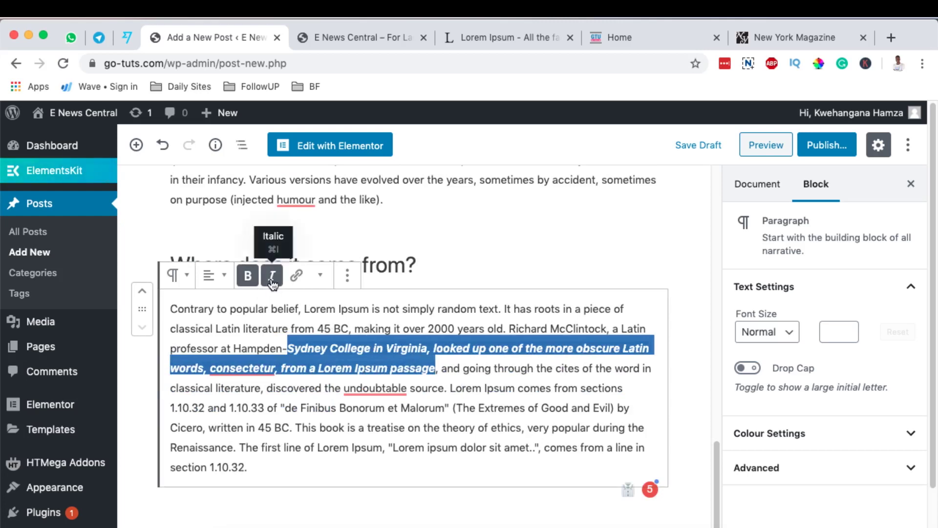
click(272, 275)
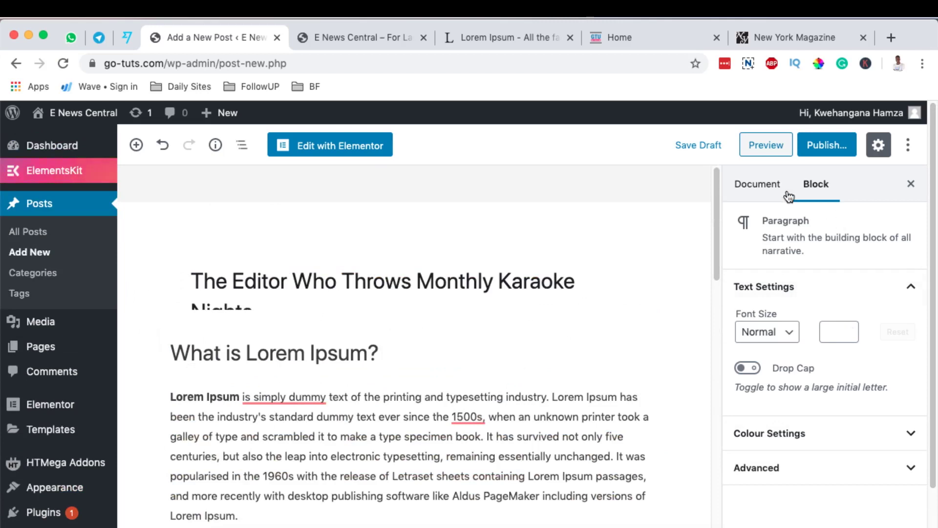
Upload the black calculator photo through the post's Featured Image panel
click(765, 187)
scroll(838, 357, down, 10)
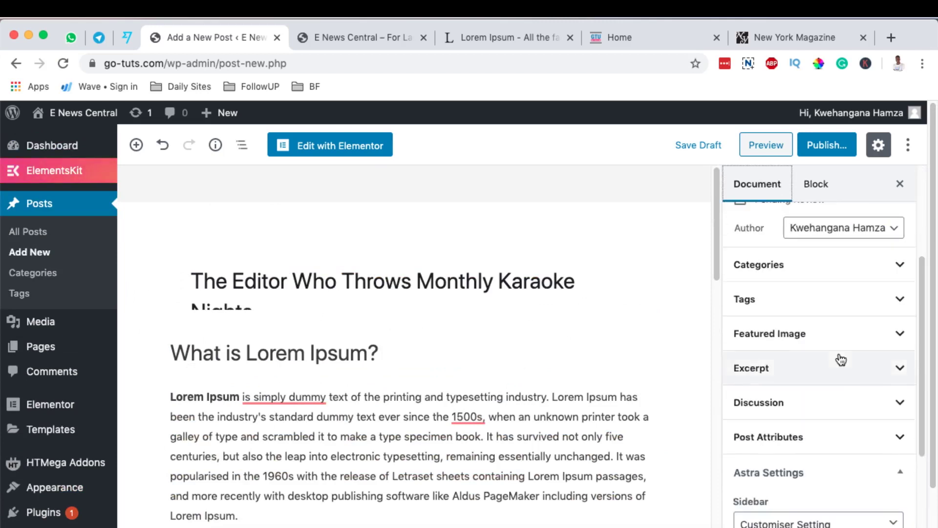
scroll(840, 350, up, 10)
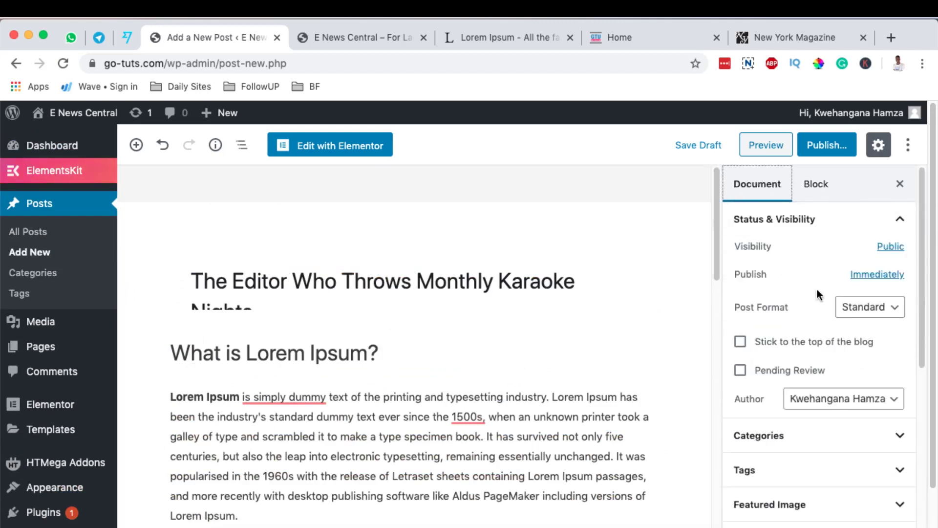
scroll(816, 293, down, 3)
click(765, 389)
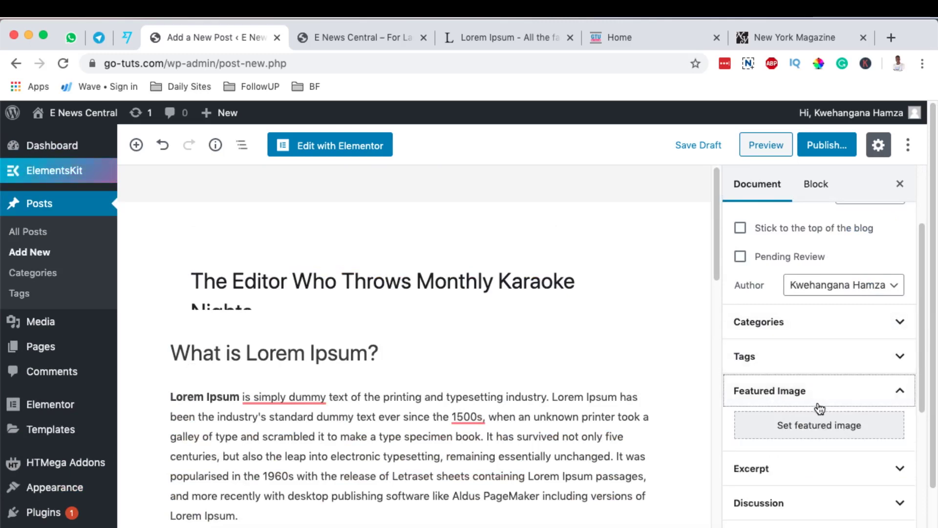
click(825, 426)
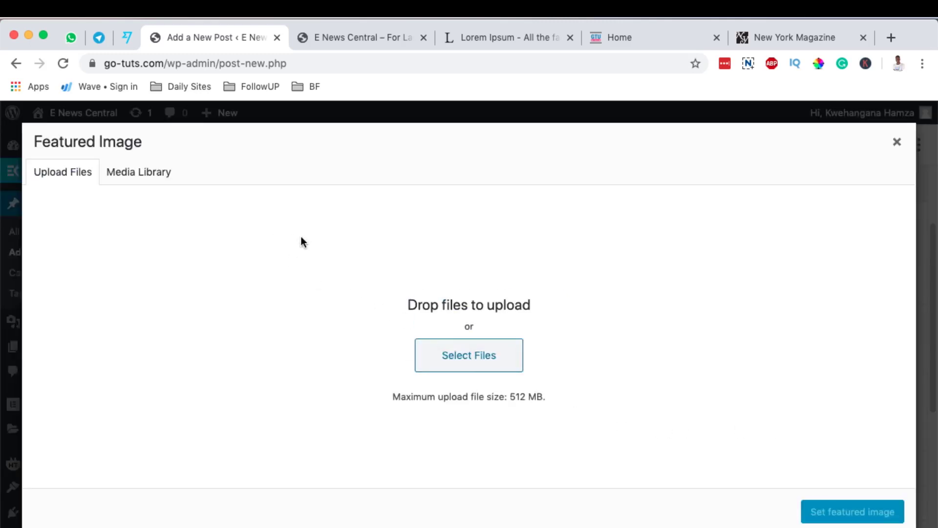
click(495, 364)
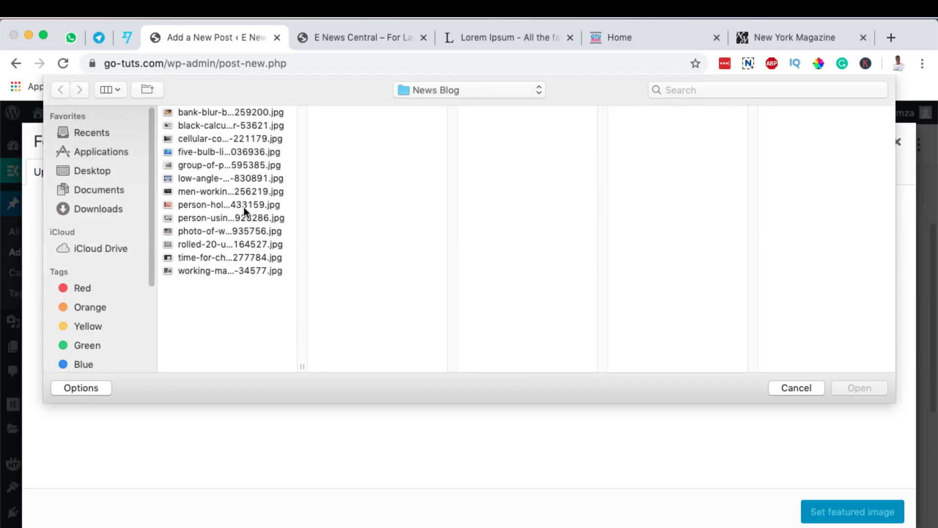
click(201, 112)
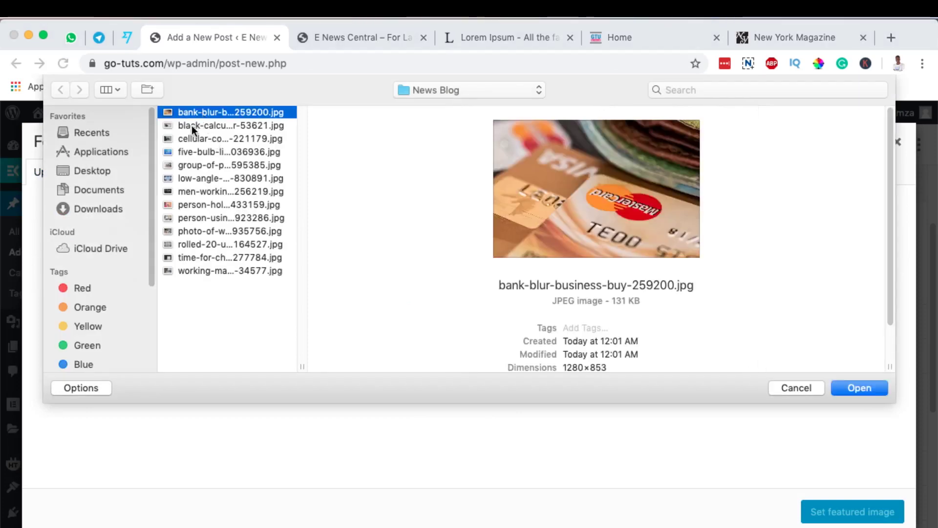
click(191, 125)
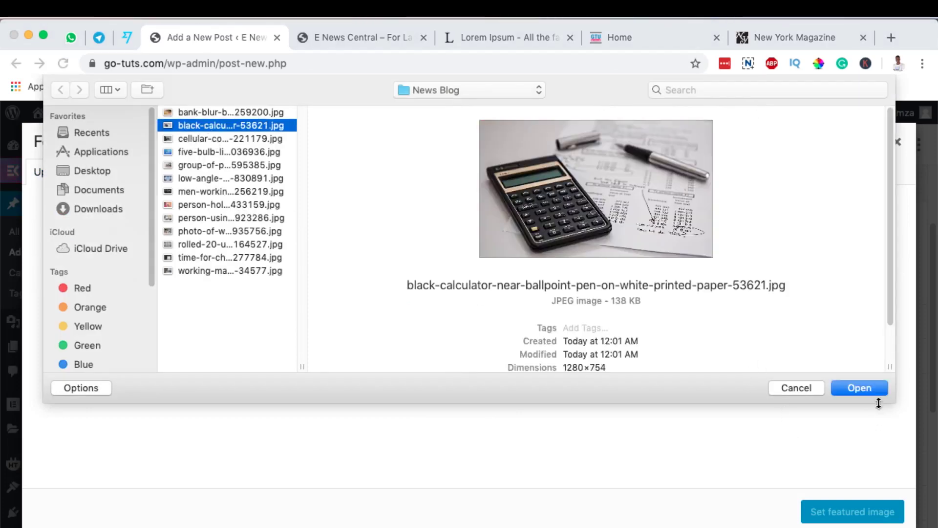
click(863, 391)
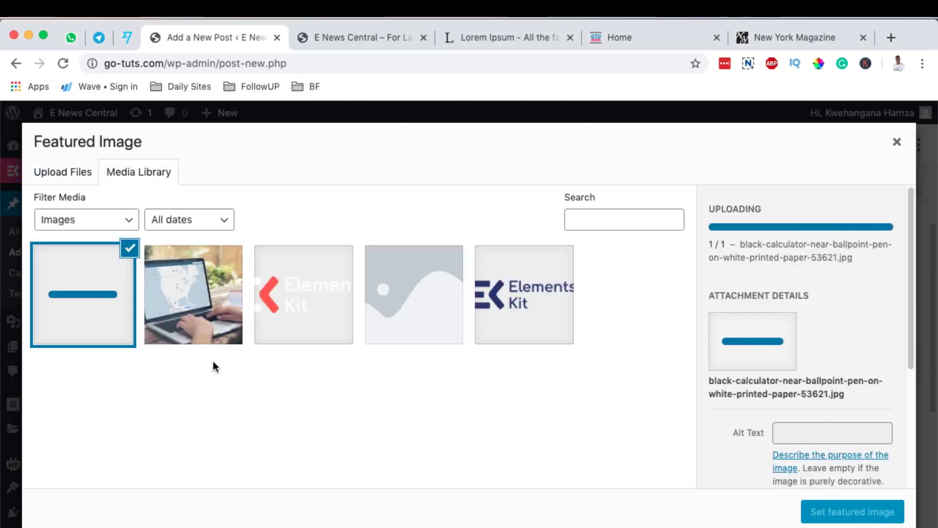
Paste the image title 'white-printed-paper-53621' as alt text and set it as the featured image
scroll(731, 403, down, 2)
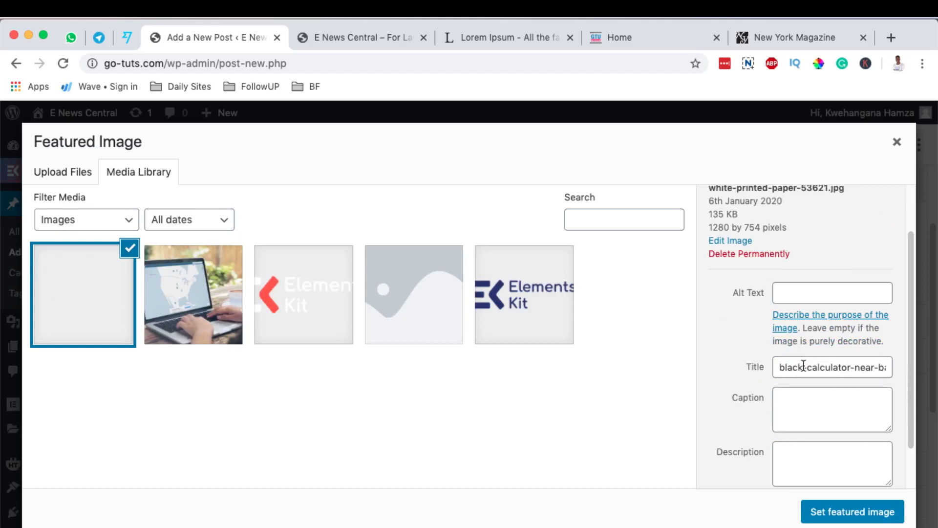
click(796, 293)
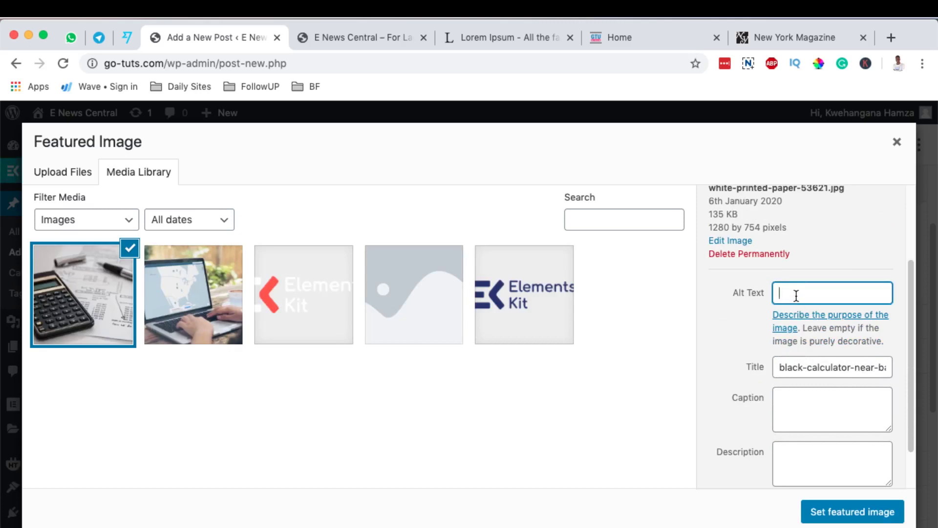
triple_click(787, 362)
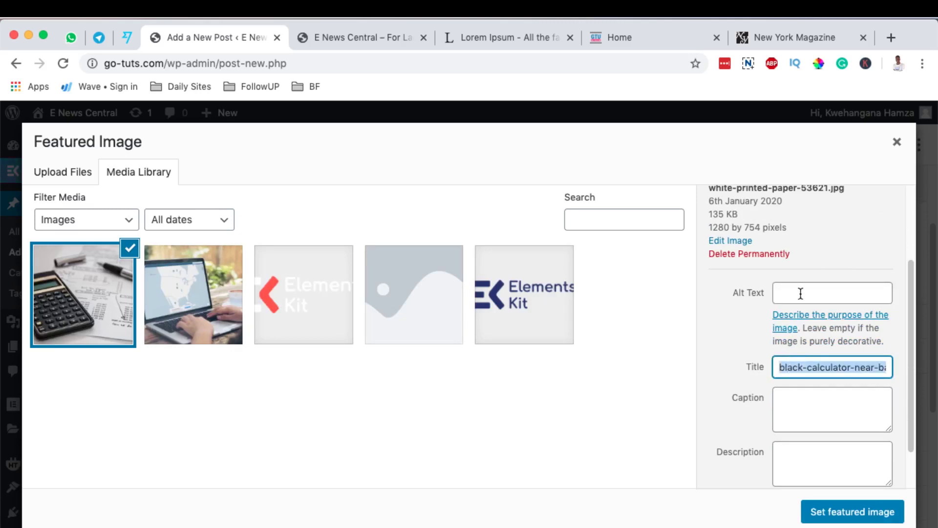
click(800, 293)
triple_click(797, 368)
click(795, 292)
key(super+v)
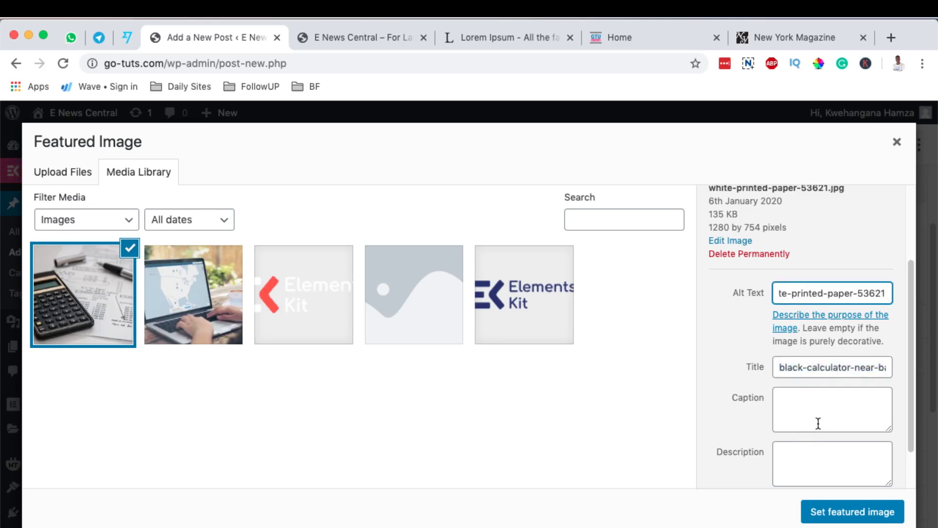
click(815, 514)
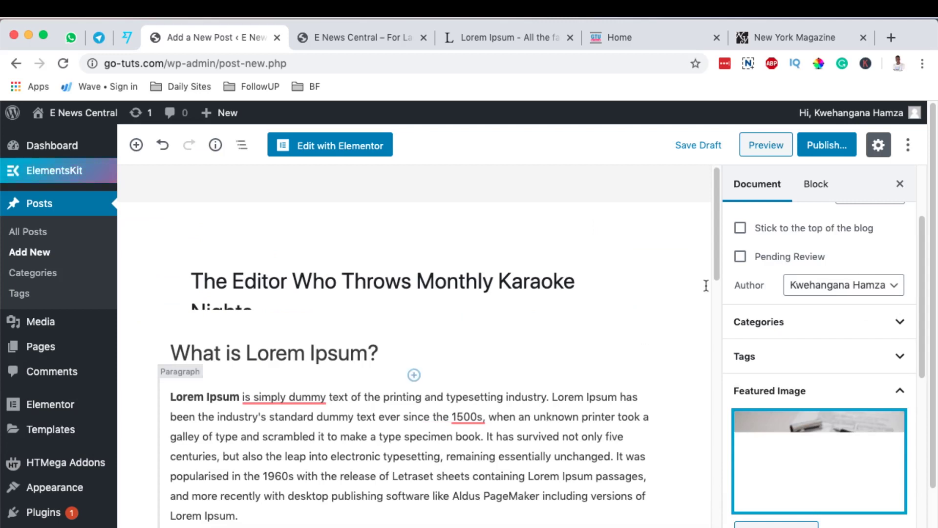
Open REVIEWS on gotechug.com and scroll through the listed review posts
click(635, 38)
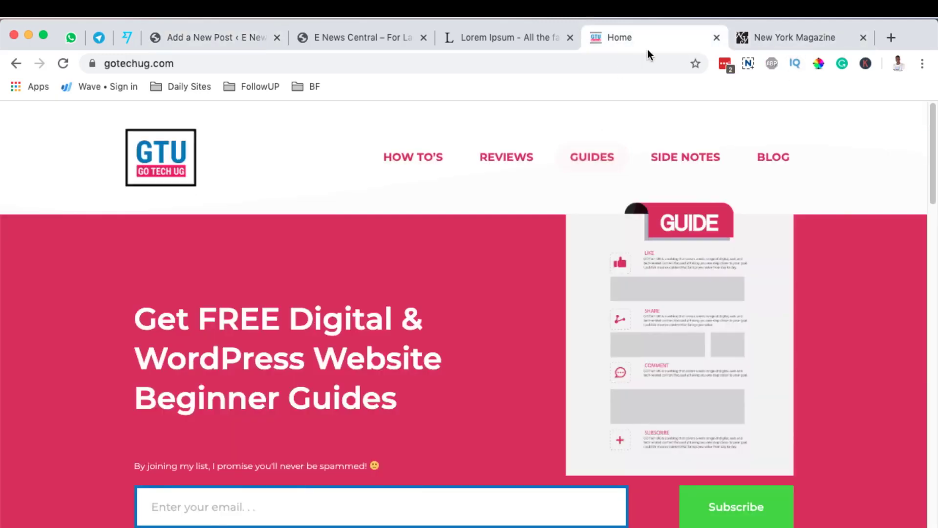
click(506, 168)
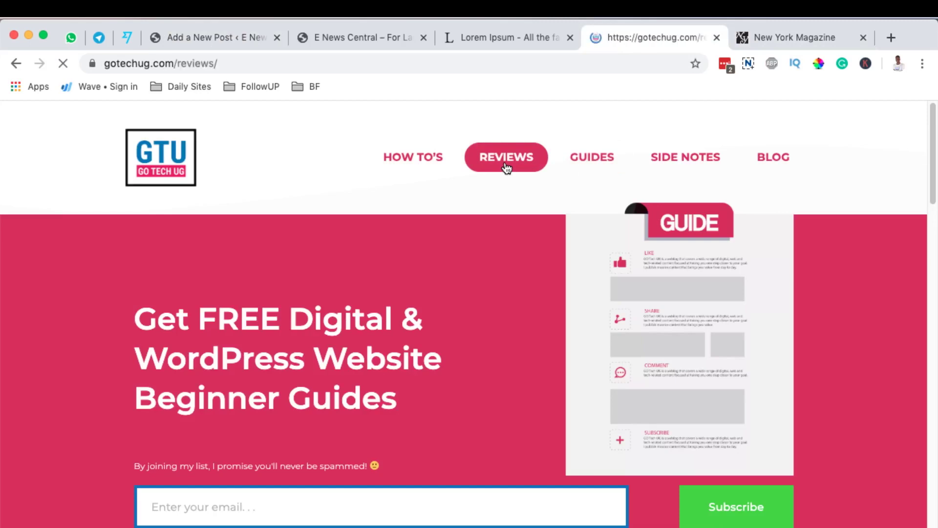
scroll(594, 293, down, 5)
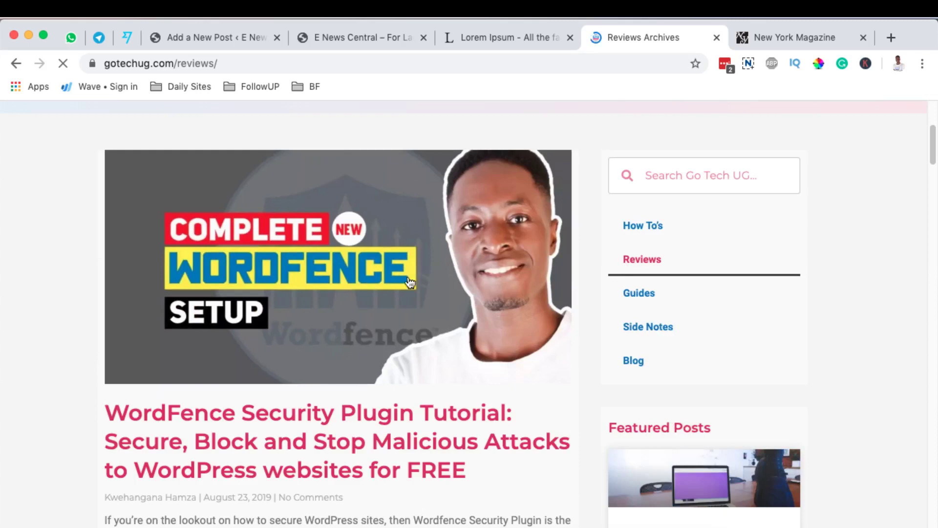
scroll(484, 259, down, 9)
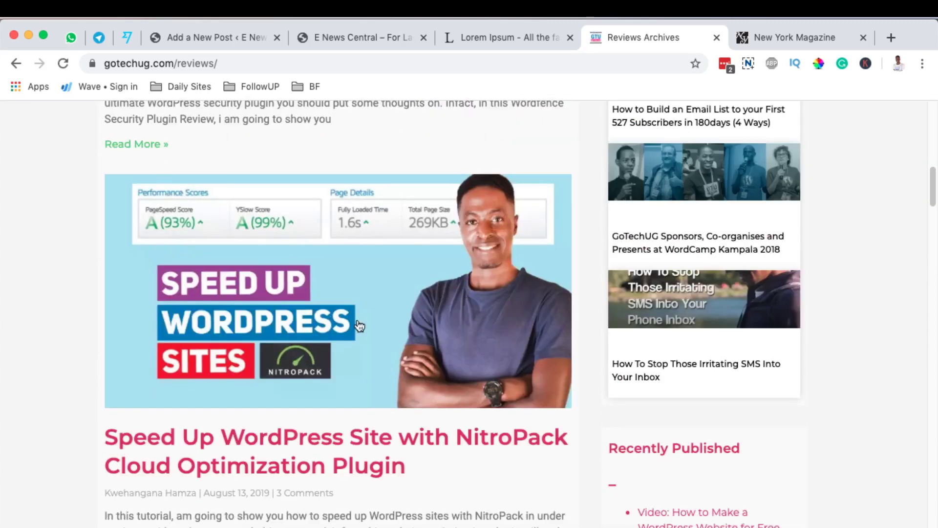
scroll(360, 324, down, 12)
scroll(450, 278, down, 6)
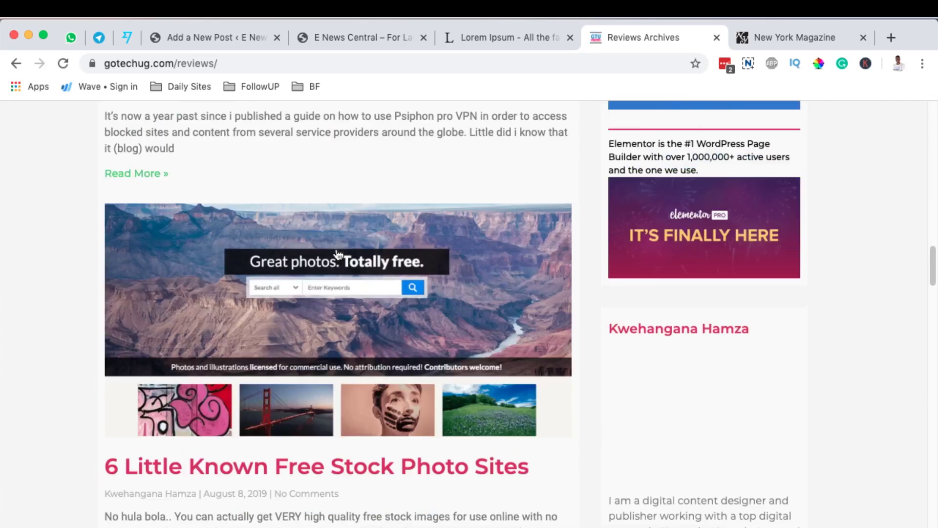
scroll(371, 287, down, 5)
Switch back to the WordPress editor for the new post
click(313, 38)
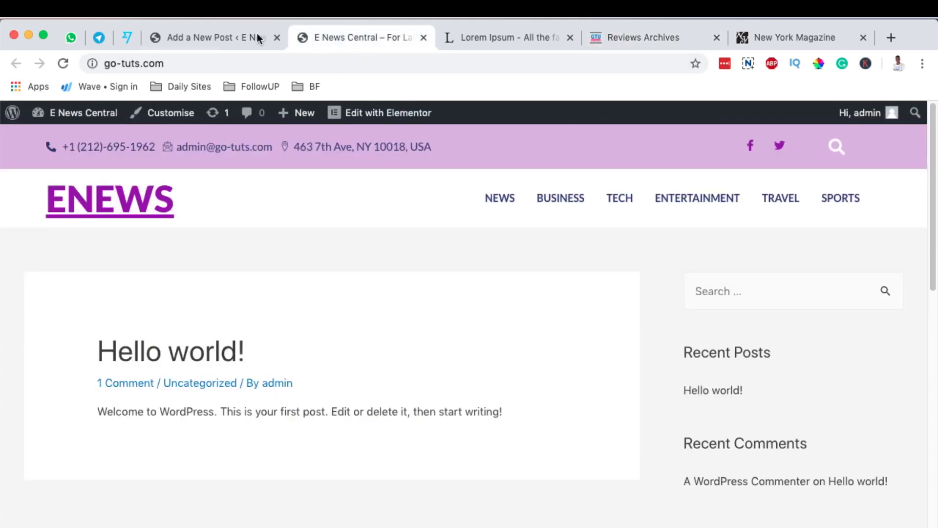
click(210, 35)
scroll(528, 342, down, 3)
scroll(562, 342, down, 5)
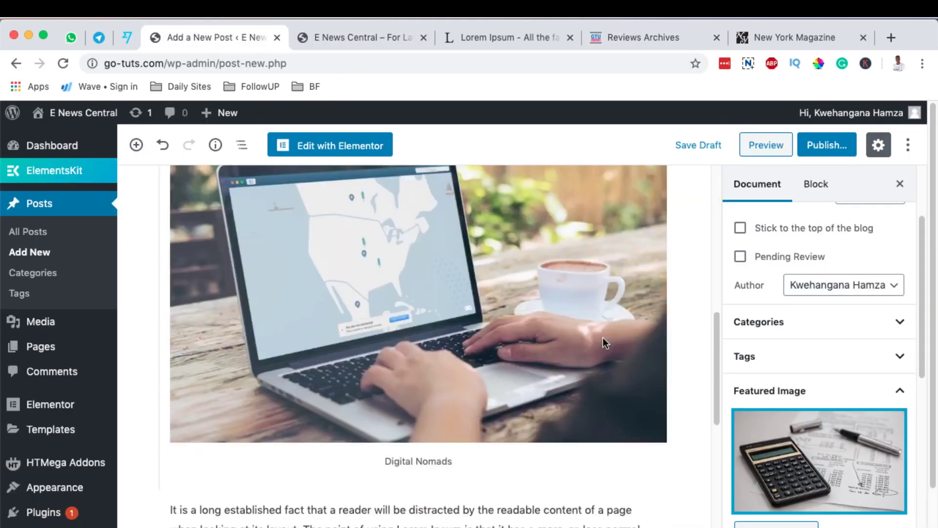
scroll(817, 318, up, 2)
scroll(853, 394, down, 3)
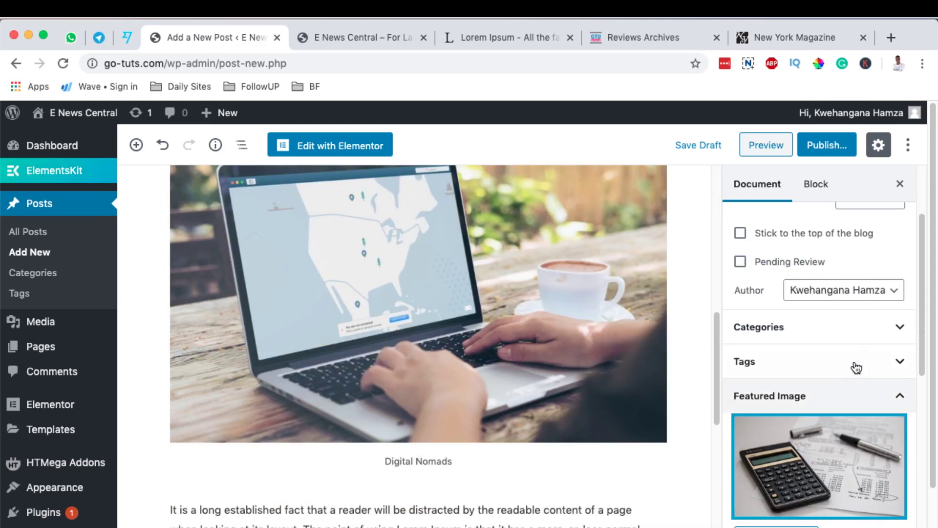
Tick Business and News in the post's Categories panel
click(902, 328)
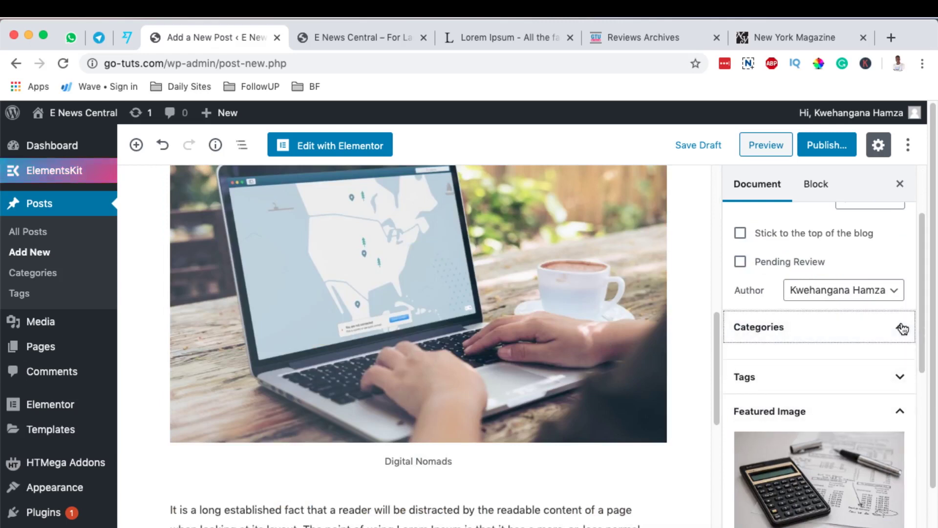
scroll(907, 367, down, 3)
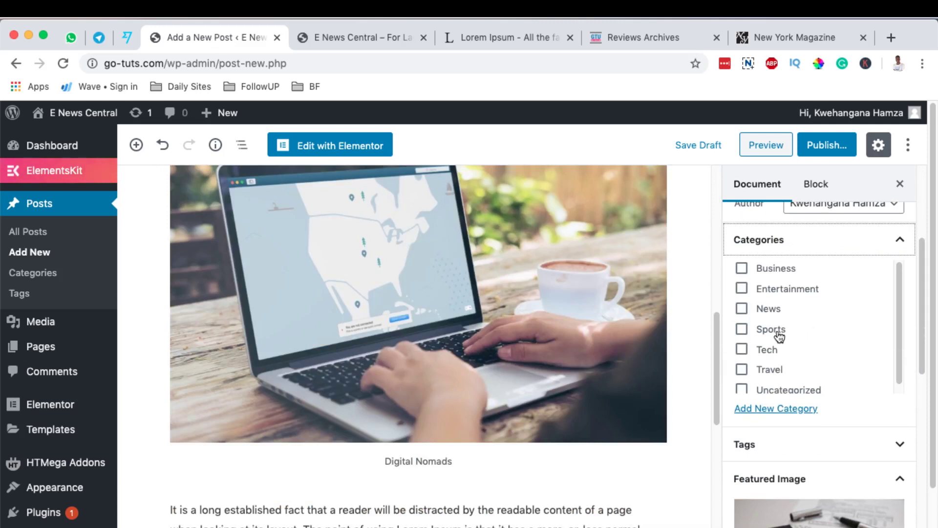
scroll(452, 308, up, 5)
scroll(469, 316, down, 4)
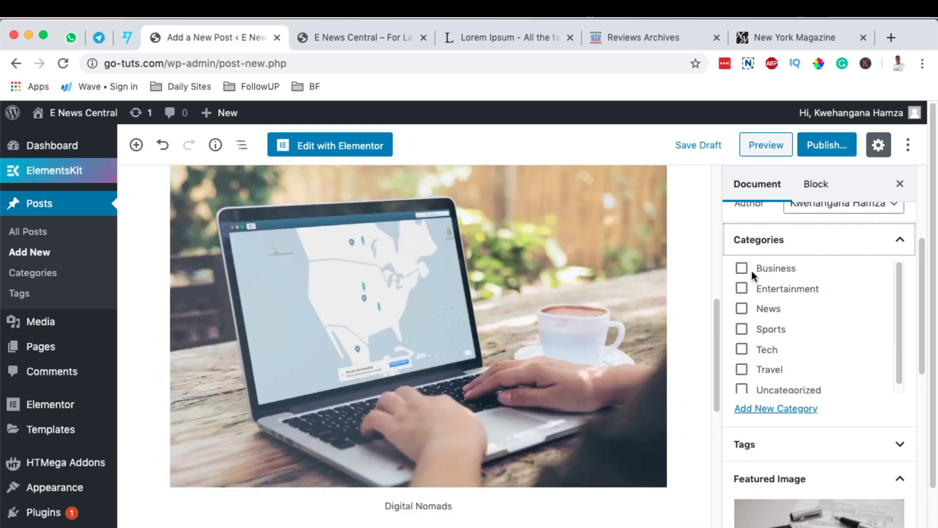
click(752, 272)
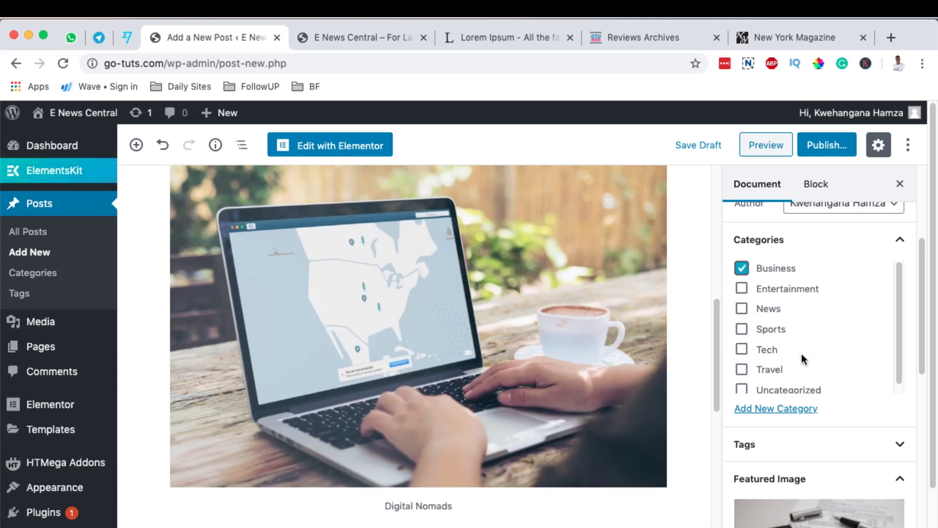
scroll(801, 353, down, 1)
click(743, 308)
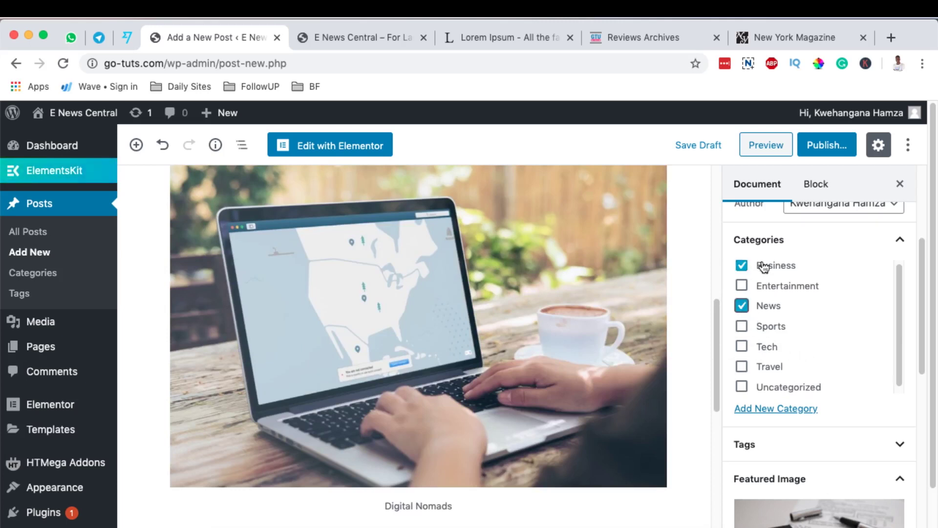
scroll(808, 306, down, 1)
scroll(810, 307, up, 2)
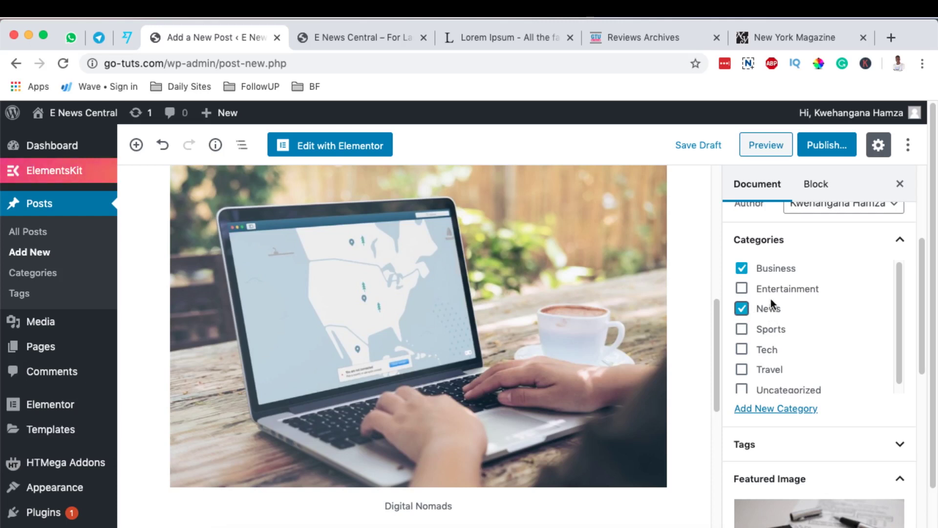
scroll(831, 310, down, 10)
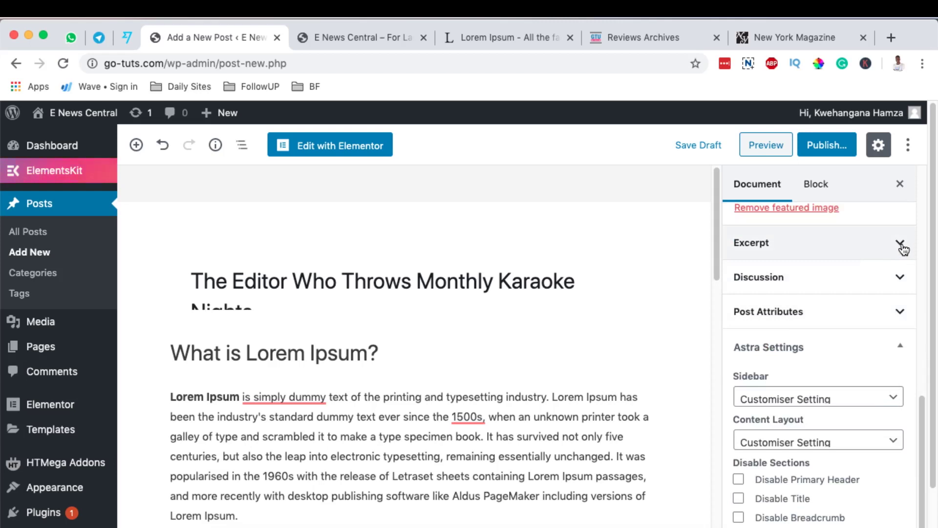
Copy the opening paragraph's first lines into the post's Excerpt field
click(901, 244)
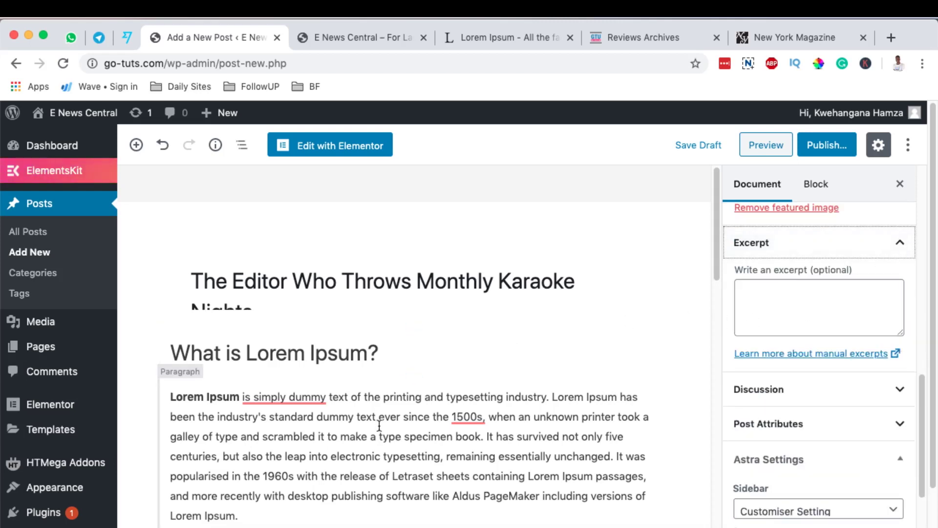
click(180, 398)
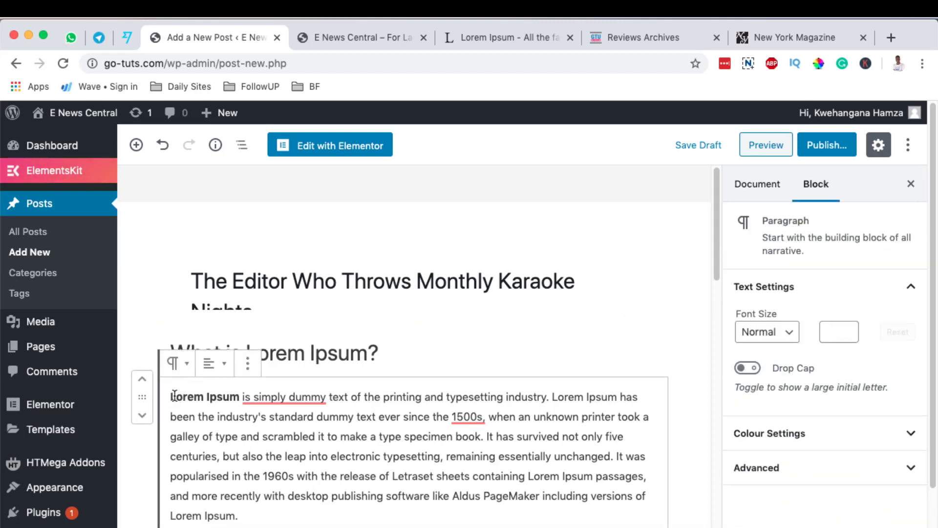
drag(171, 397, 216, 456)
key(super+c)
click(757, 184)
scroll(825, 332, down, 10)
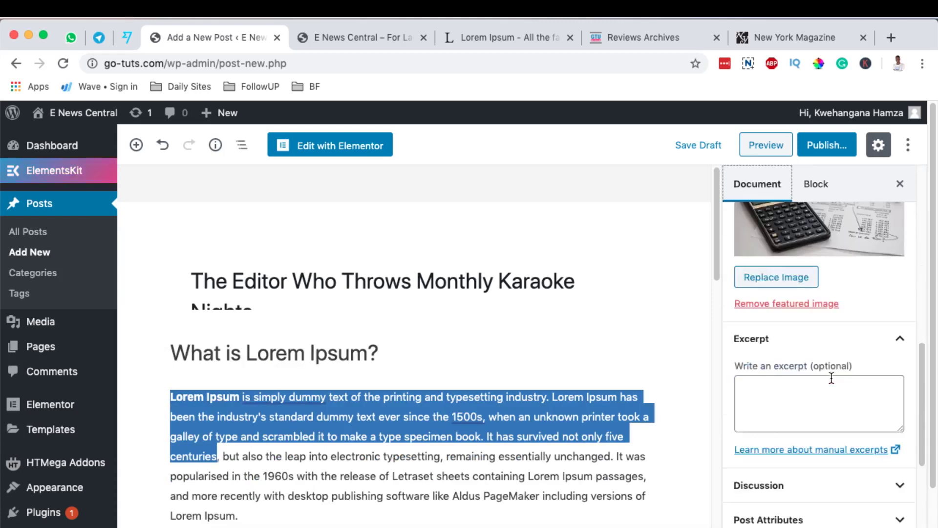
click(797, 414)
key(super+v)
Uncheck Allow Pingbacks & Trackbacks in Discussion, leaving comments allowed
scroll(842, 430, down, 3)
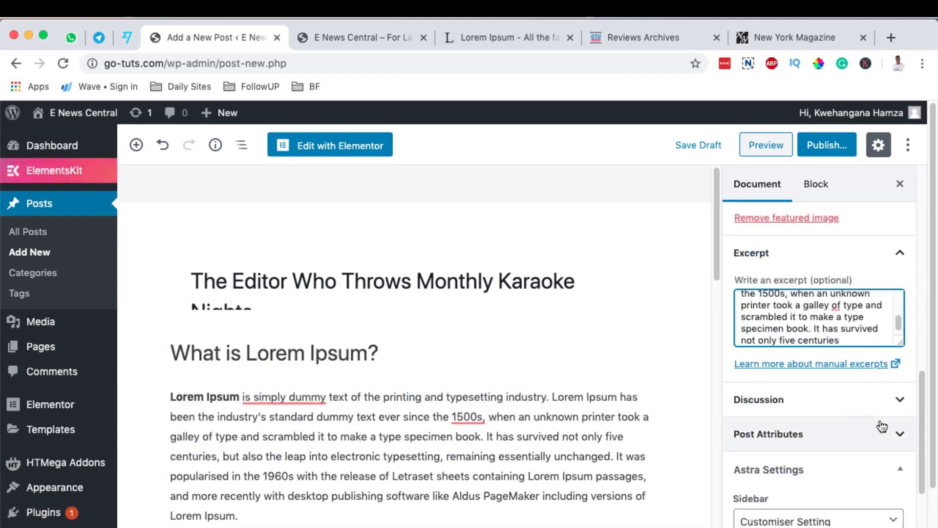
click(899, 400)
click(902, 403)
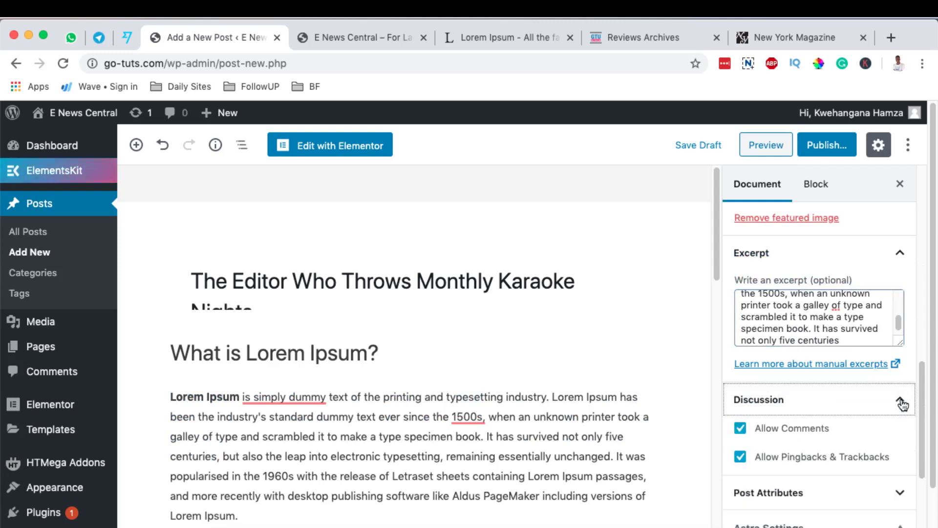
click(864, 455)
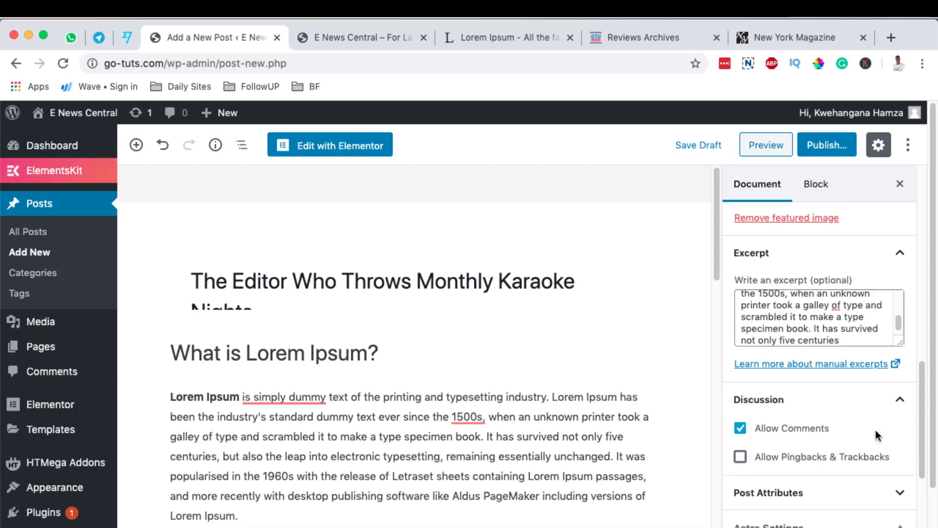
click(896, 395)
scroll(881, 442, down, 2)
scroll(883, 436, down, 1)
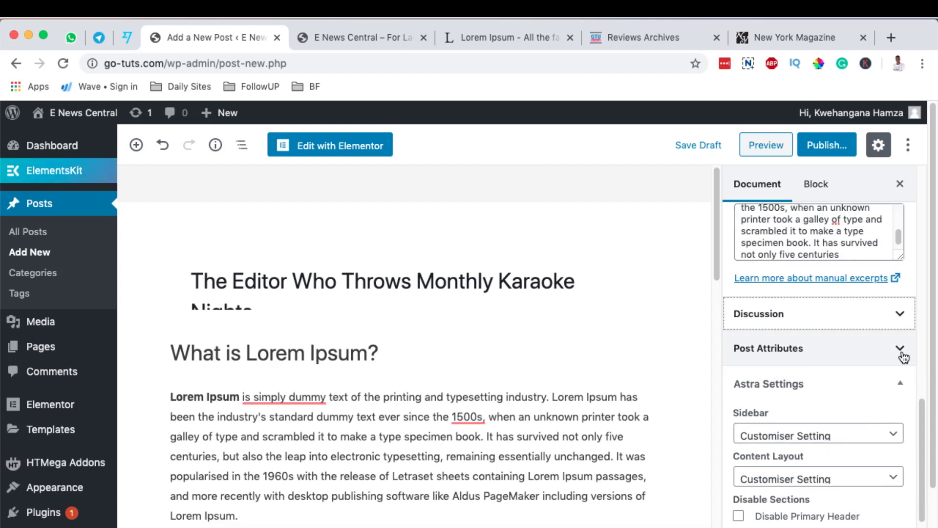
scroll(898, 419, down, 4)
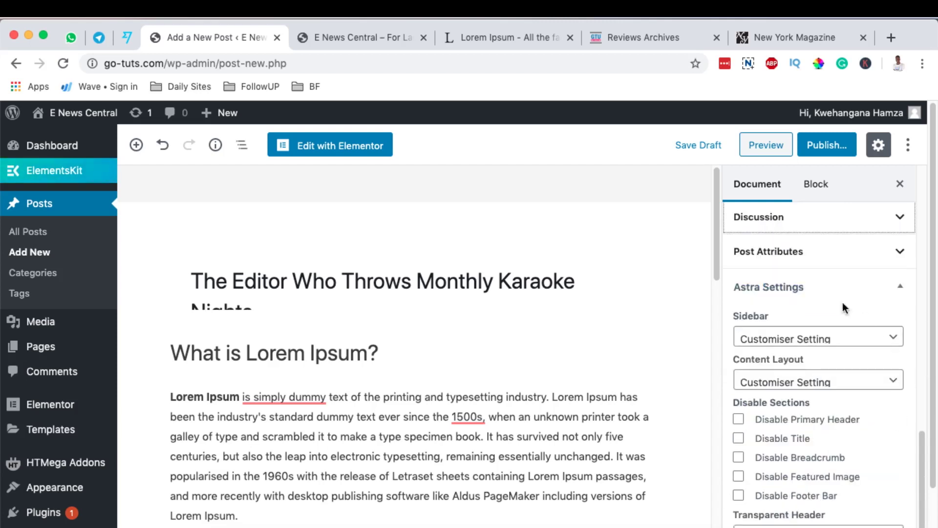
scroll(848, 447, down, 1)
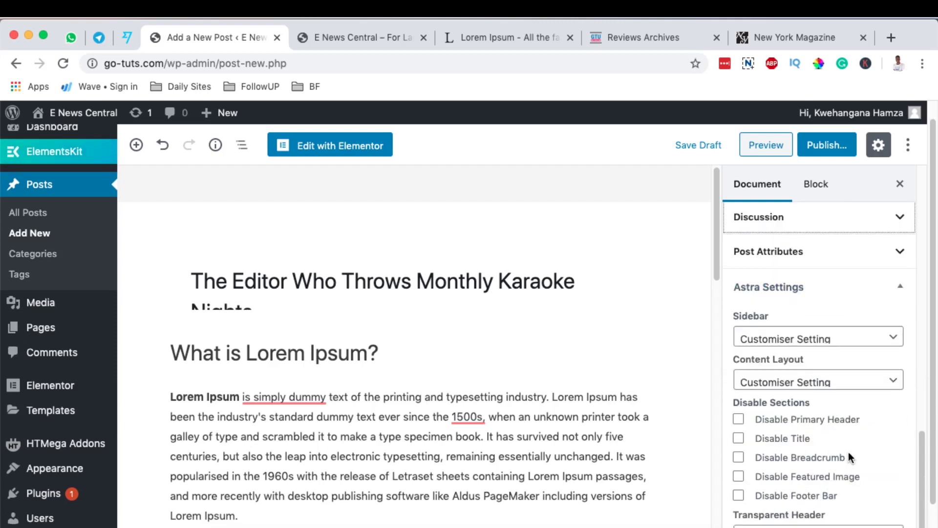
scroll(842, 472, down, 1)
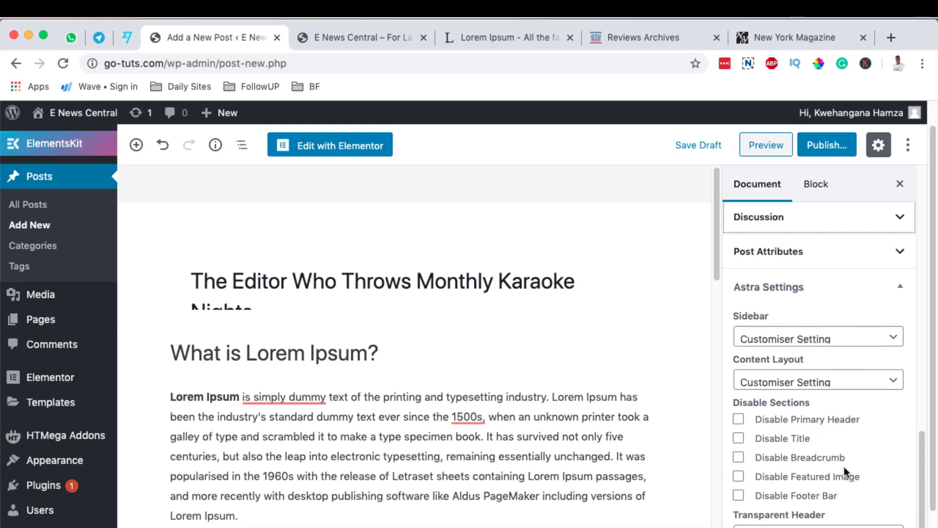
scroll(843, 466, up, 1)
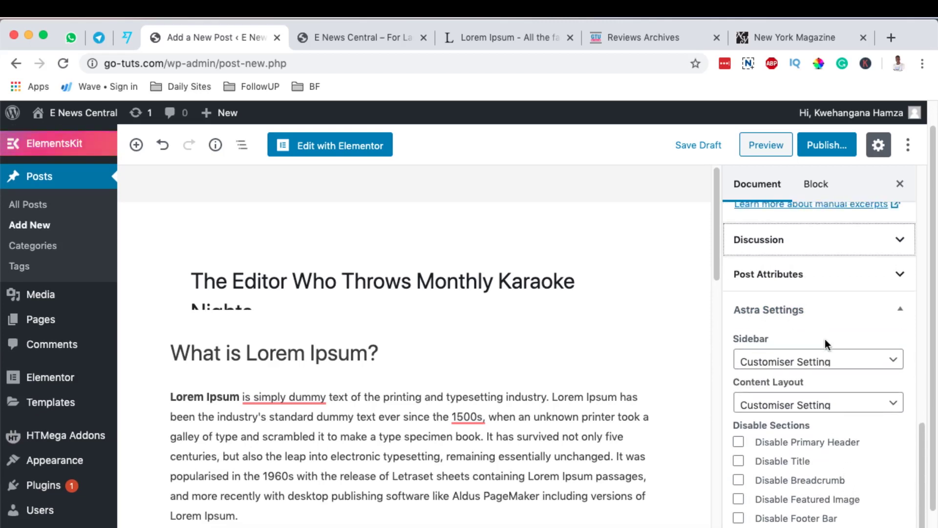
scroll(825, 342, up, 10)
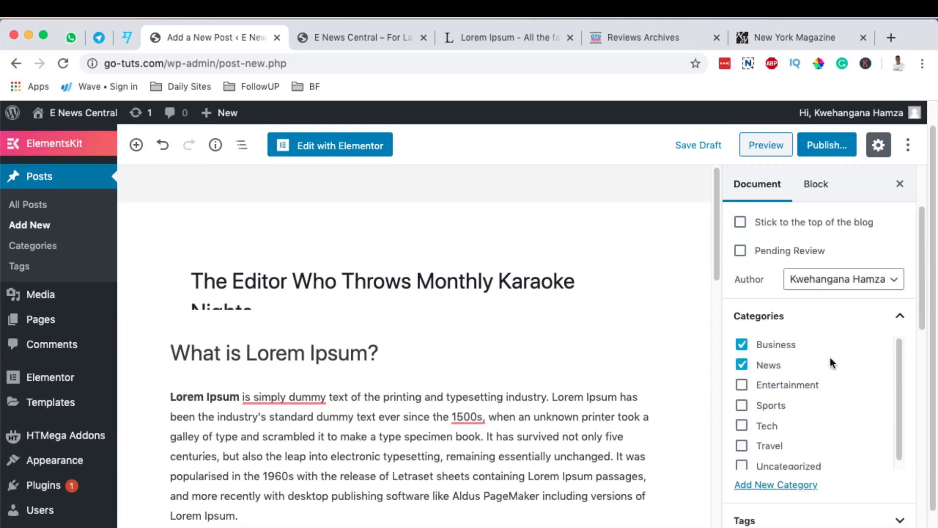
scroll(831, 360, up, 5)
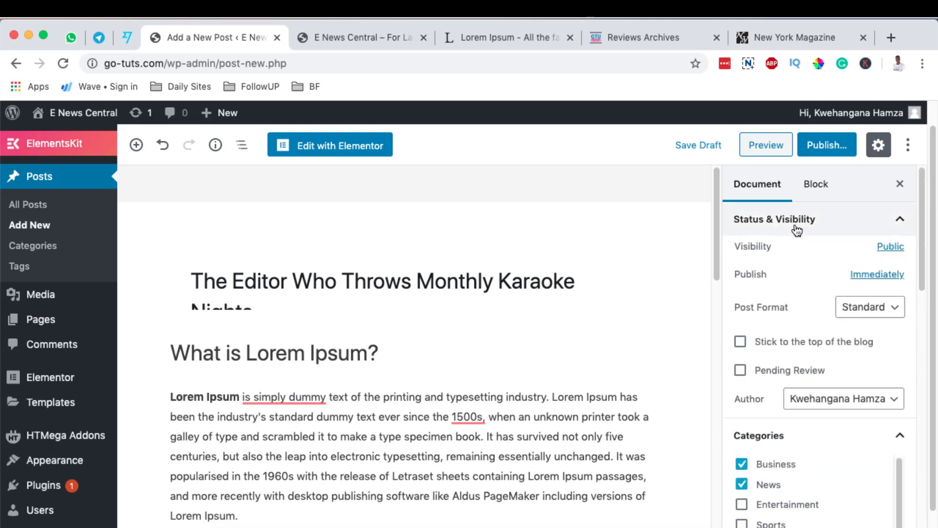
scroll(557, 381, down, 15)
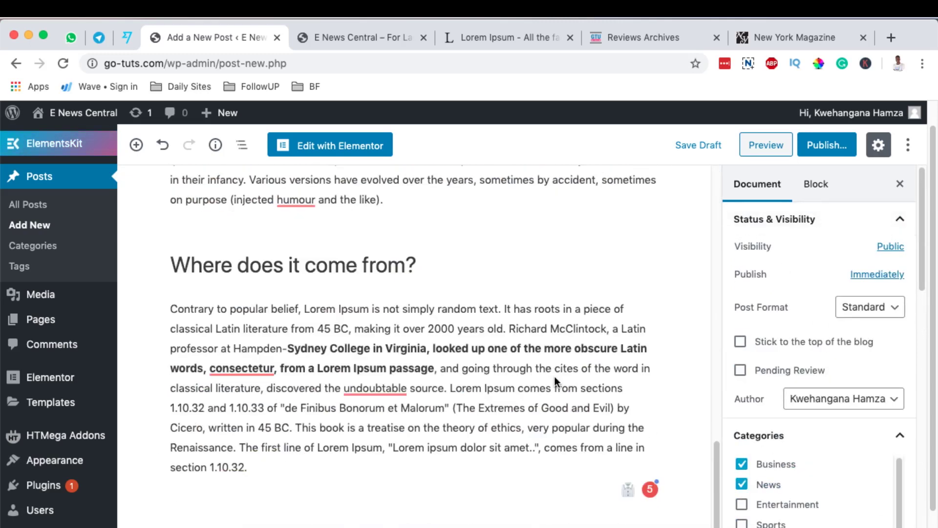
scroll(553, 378, up, 10)
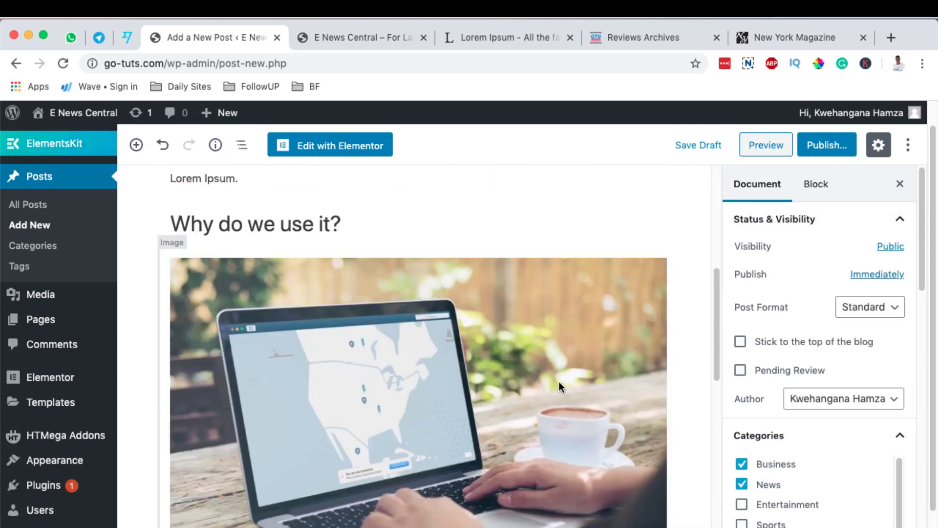
Publish 'The Editor Who Throws Monthly Karaoke Nights' and scroll through the published post
click(826, 145)
click(830, 149)
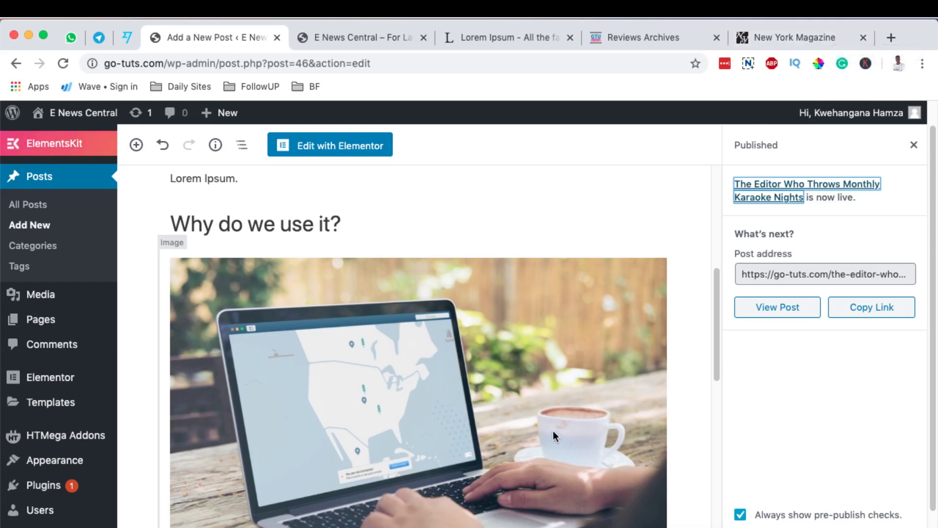
scroll(527, 420, down, 4)
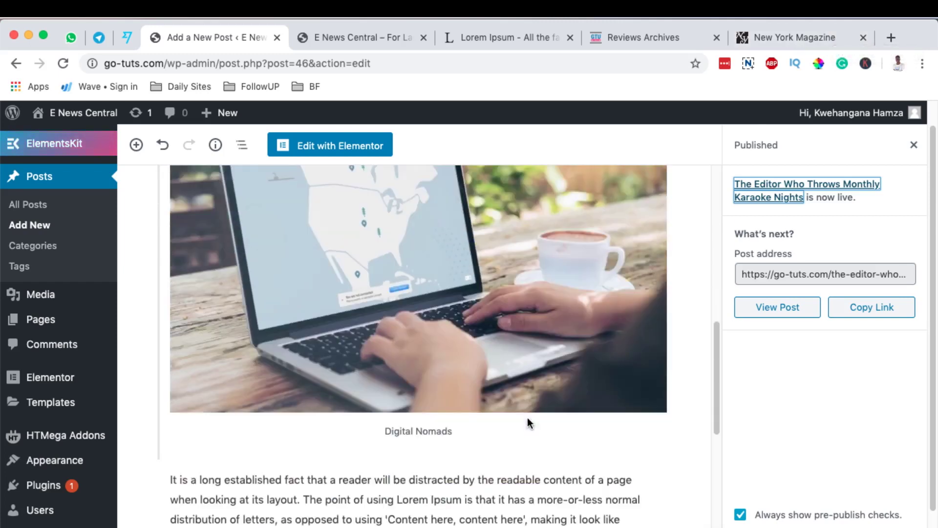
scroll(471, 439, down, 6)
scroll(465, 406, down, 2)
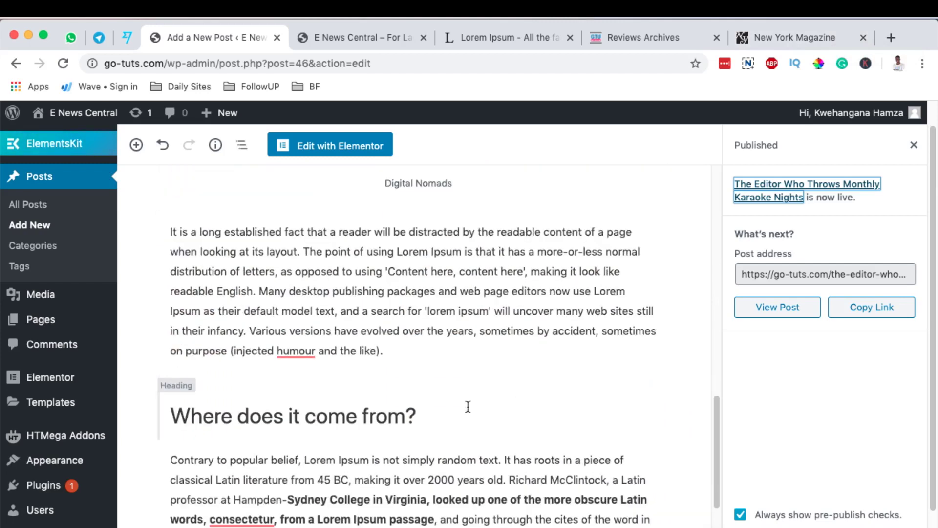
scroll(522, 433, up, 5)
scroll(522, 432, up, 14)
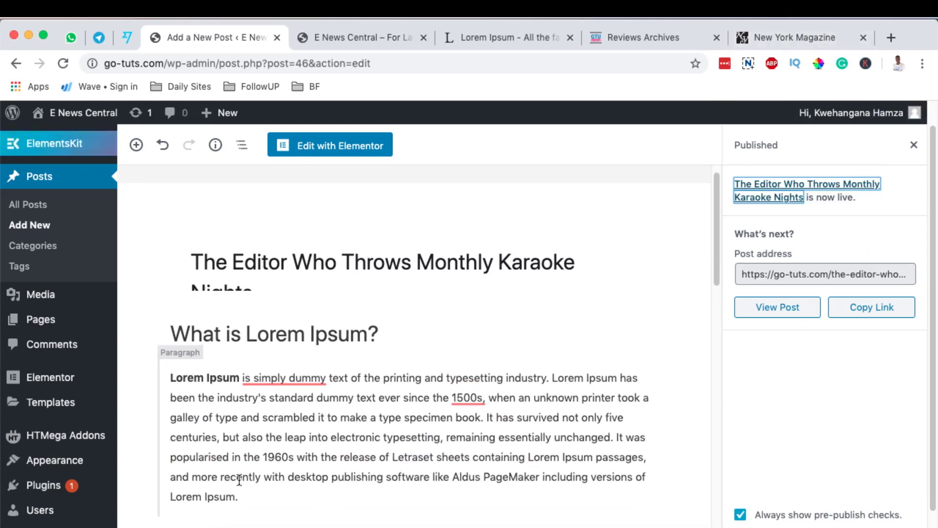
scroll(494, 342, up, 1)
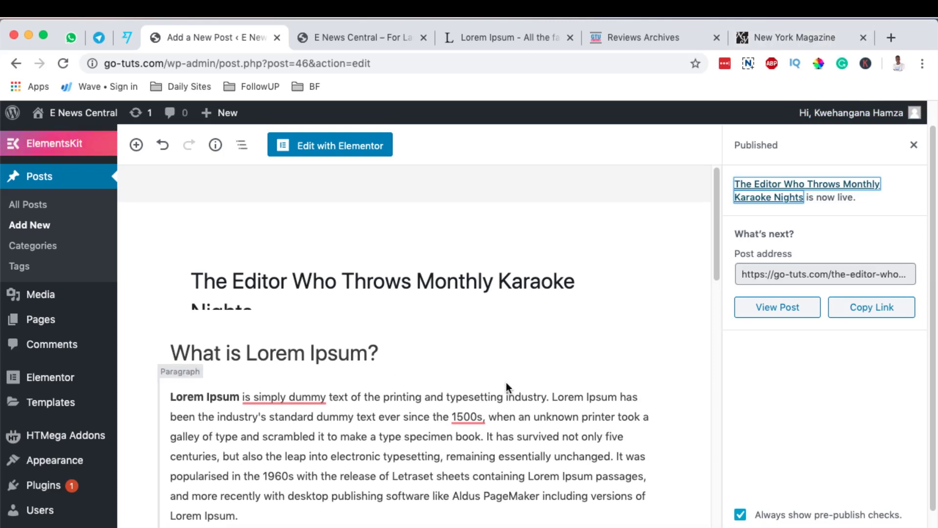
scroll(484, 415, down, 4)
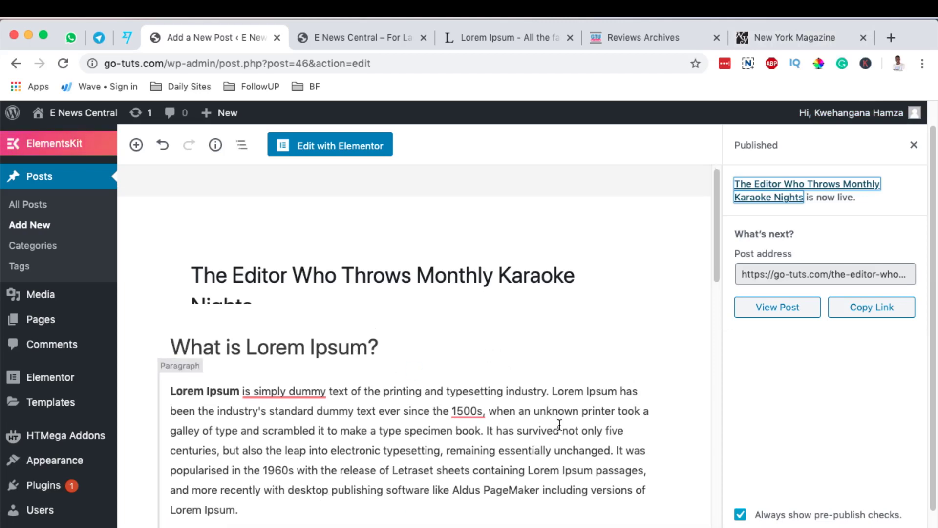
scroll(562, 423, down, 3)
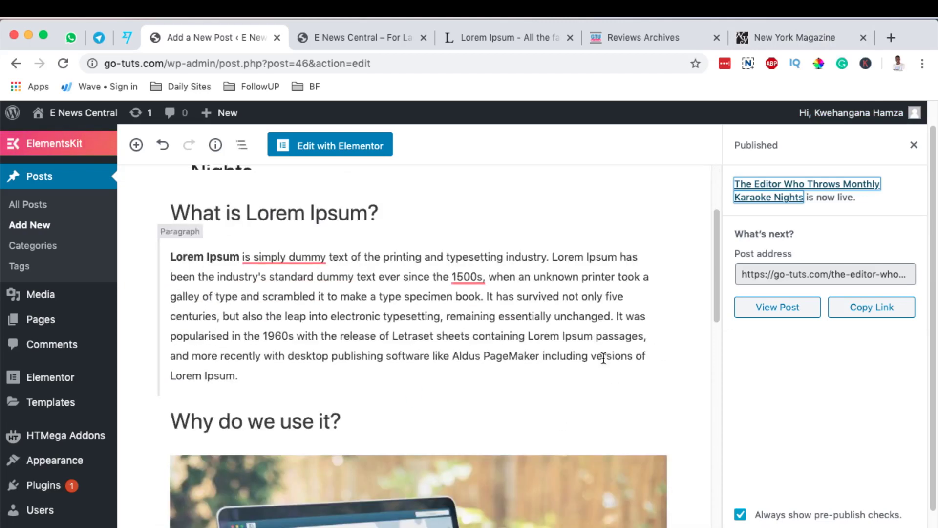
scroll(601, 356, down, 5)
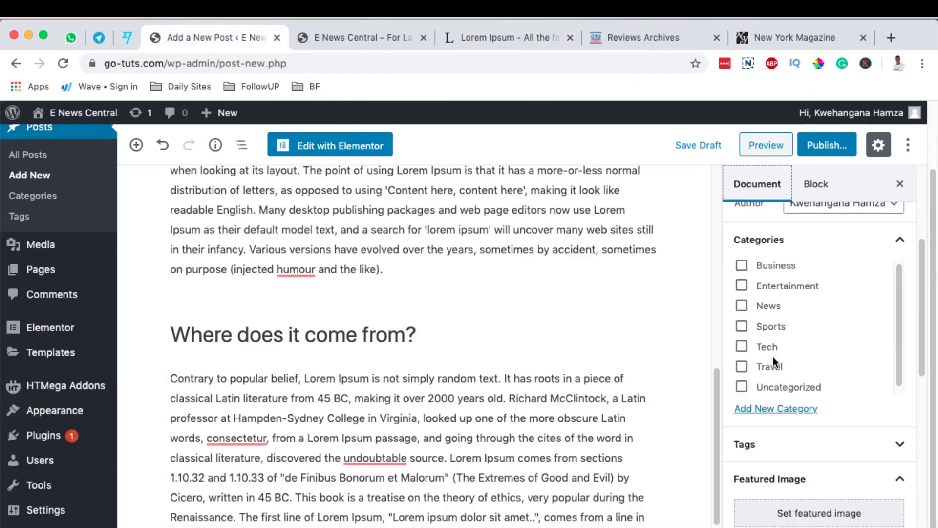
File the post under Entertainment and News and upload the iPhone photo as its featured image
click(741, 288)
click(742, 308)
click(819, 513)
click(63, 169)
click(491, 338)
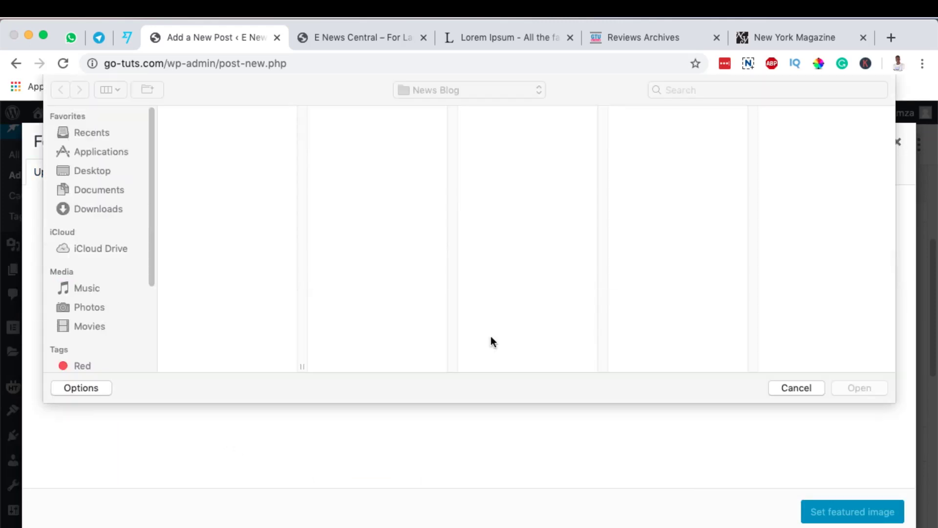
click(200, 270)
key(Up)
key(Up)
key(Up)
key(Up)
key(Up)
click(842, 388)
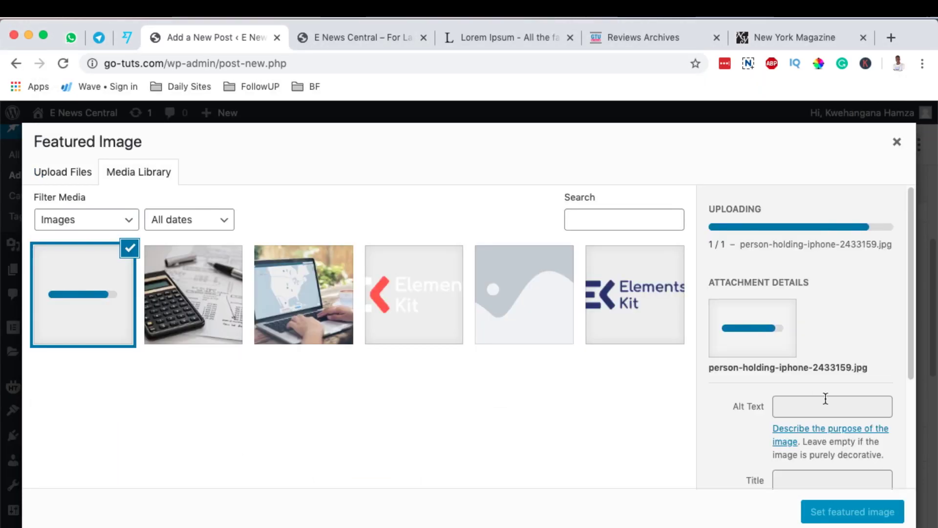
text(person-holding-iphone-2433159)
click(838, 511)
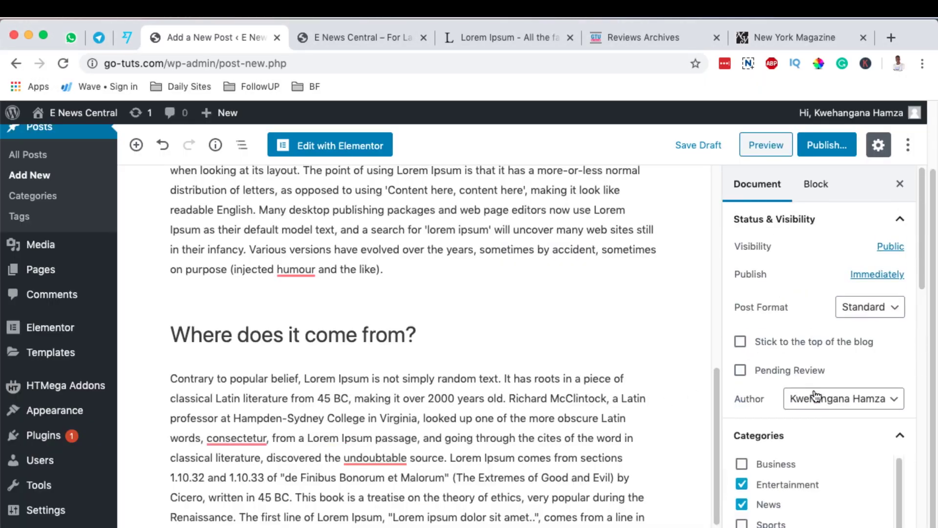
Publish the new post through the pre-publish checks
click(836, 143)
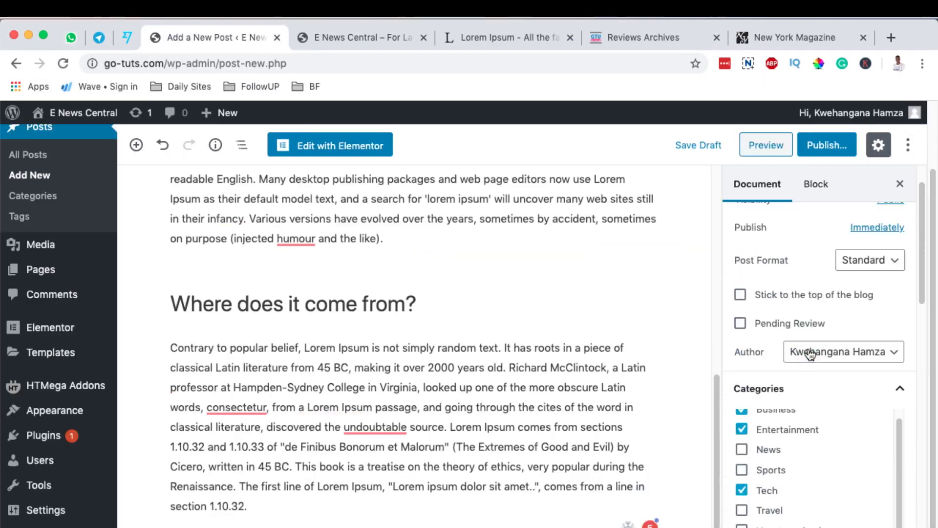
scroll(862, 356, down, 10)
click(828, 131)
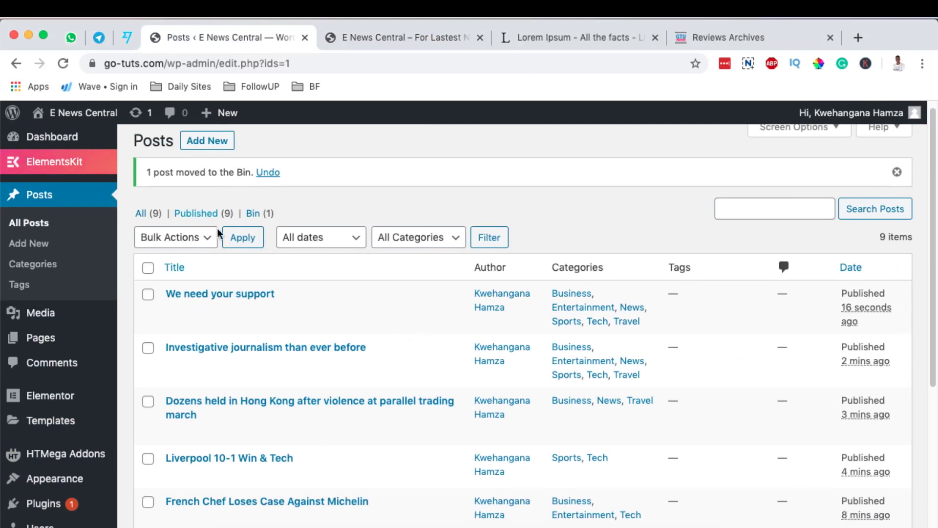
Switch to the E News Central homepage and scroll down to 'We need your support'
scroll(465, 348, down, 5)
scroll(459, 345, up, 5)
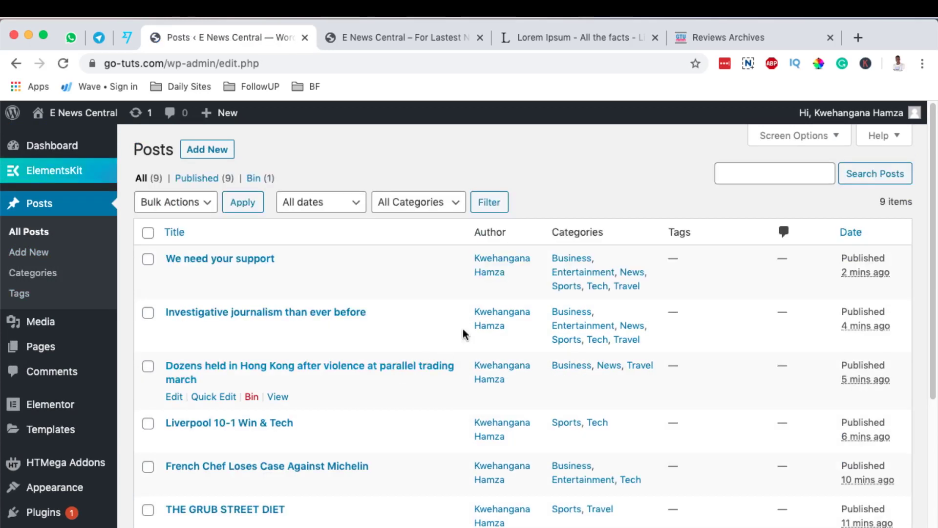
scroll(362, 394, down, 9)
scroll(364, 395, up, 5)
key(ctrl+Tab)
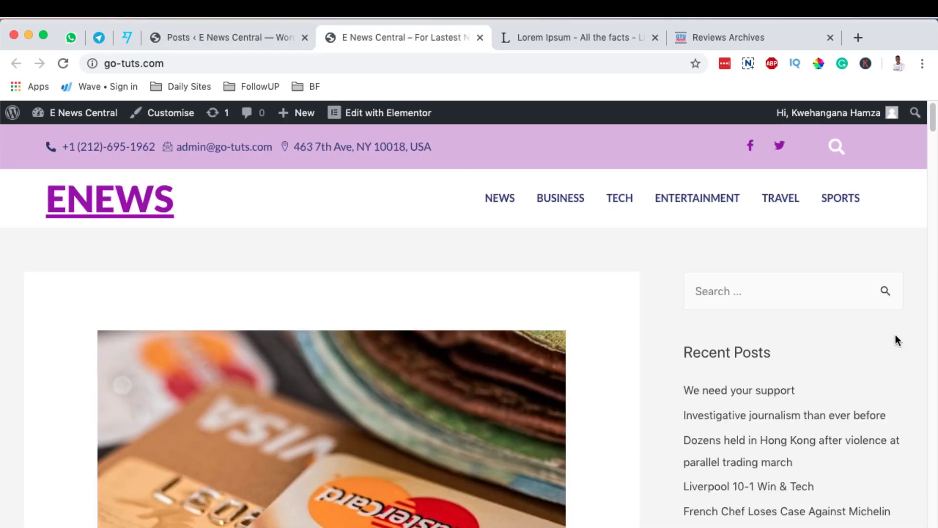
scroll(365, 419, down, 4)
scroll(366, 419, down, 15)
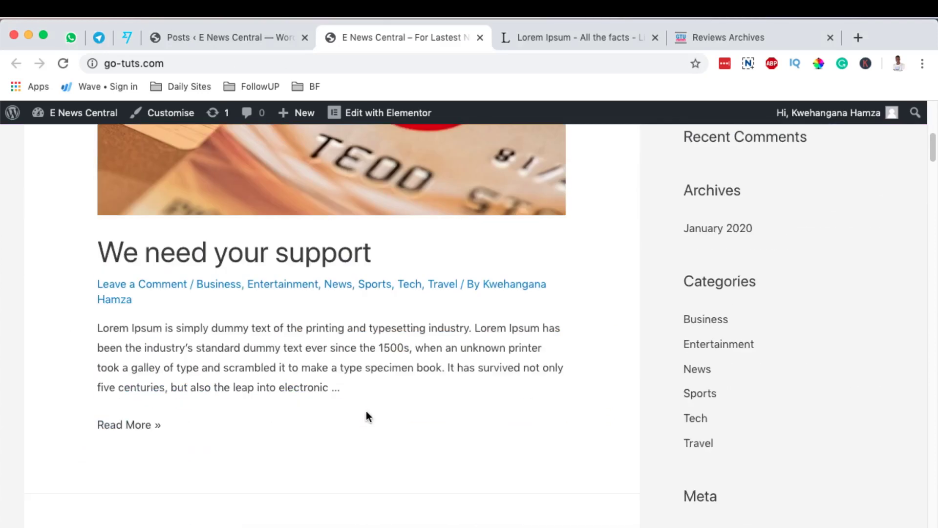